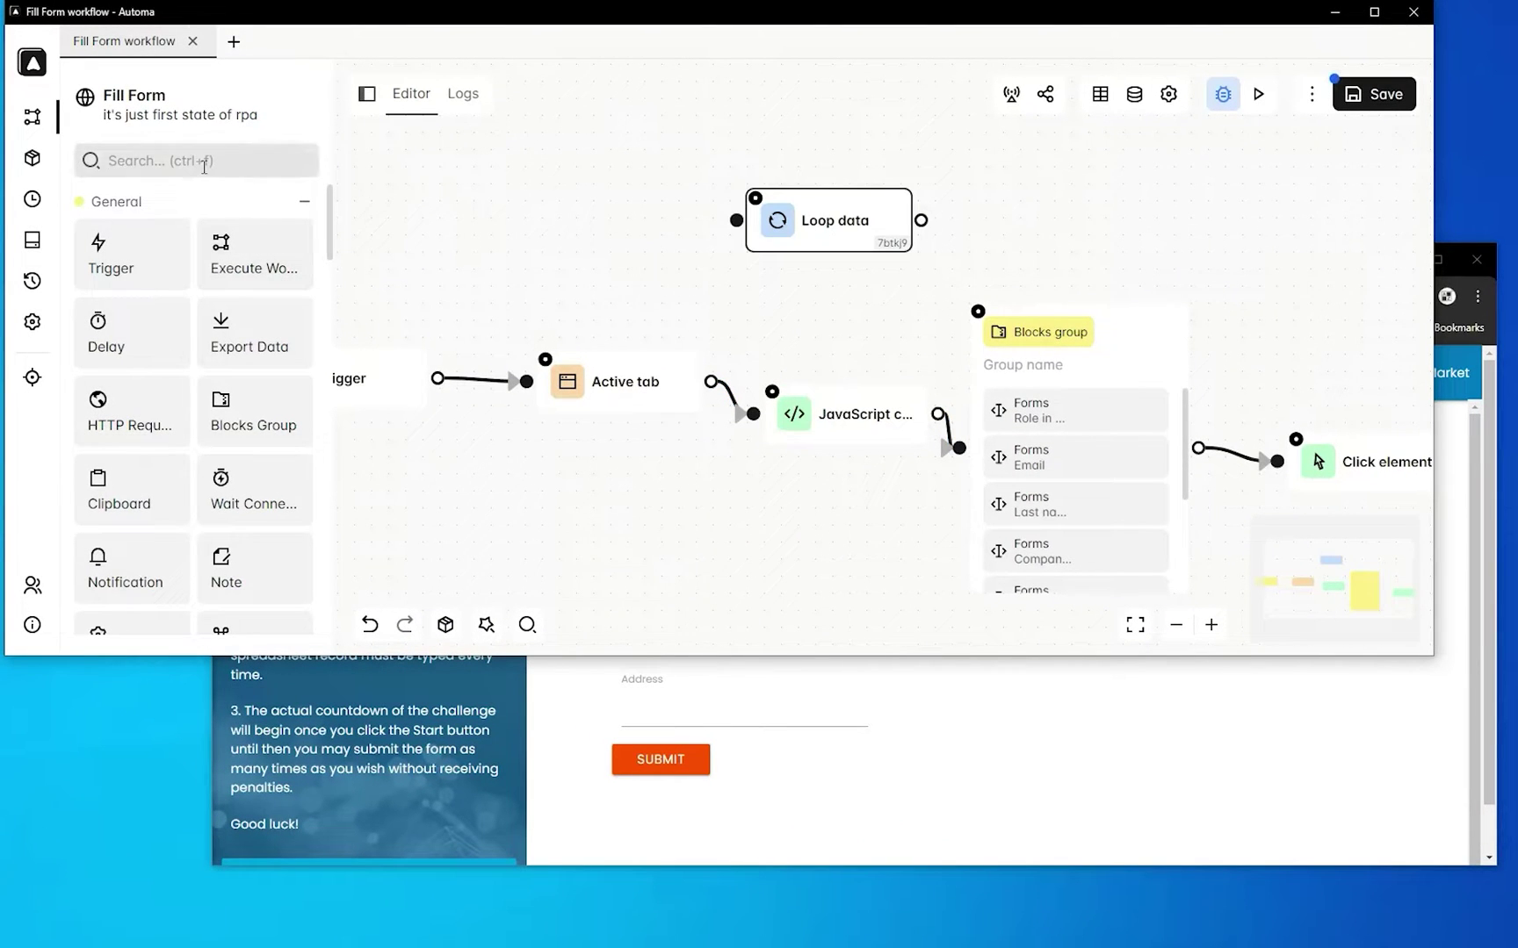
# Step: Add a Loop Breakpoint block to the workflow and connect the Click element block's output to it
pyautogui.click(204, 167)
pyautogui.write('br')
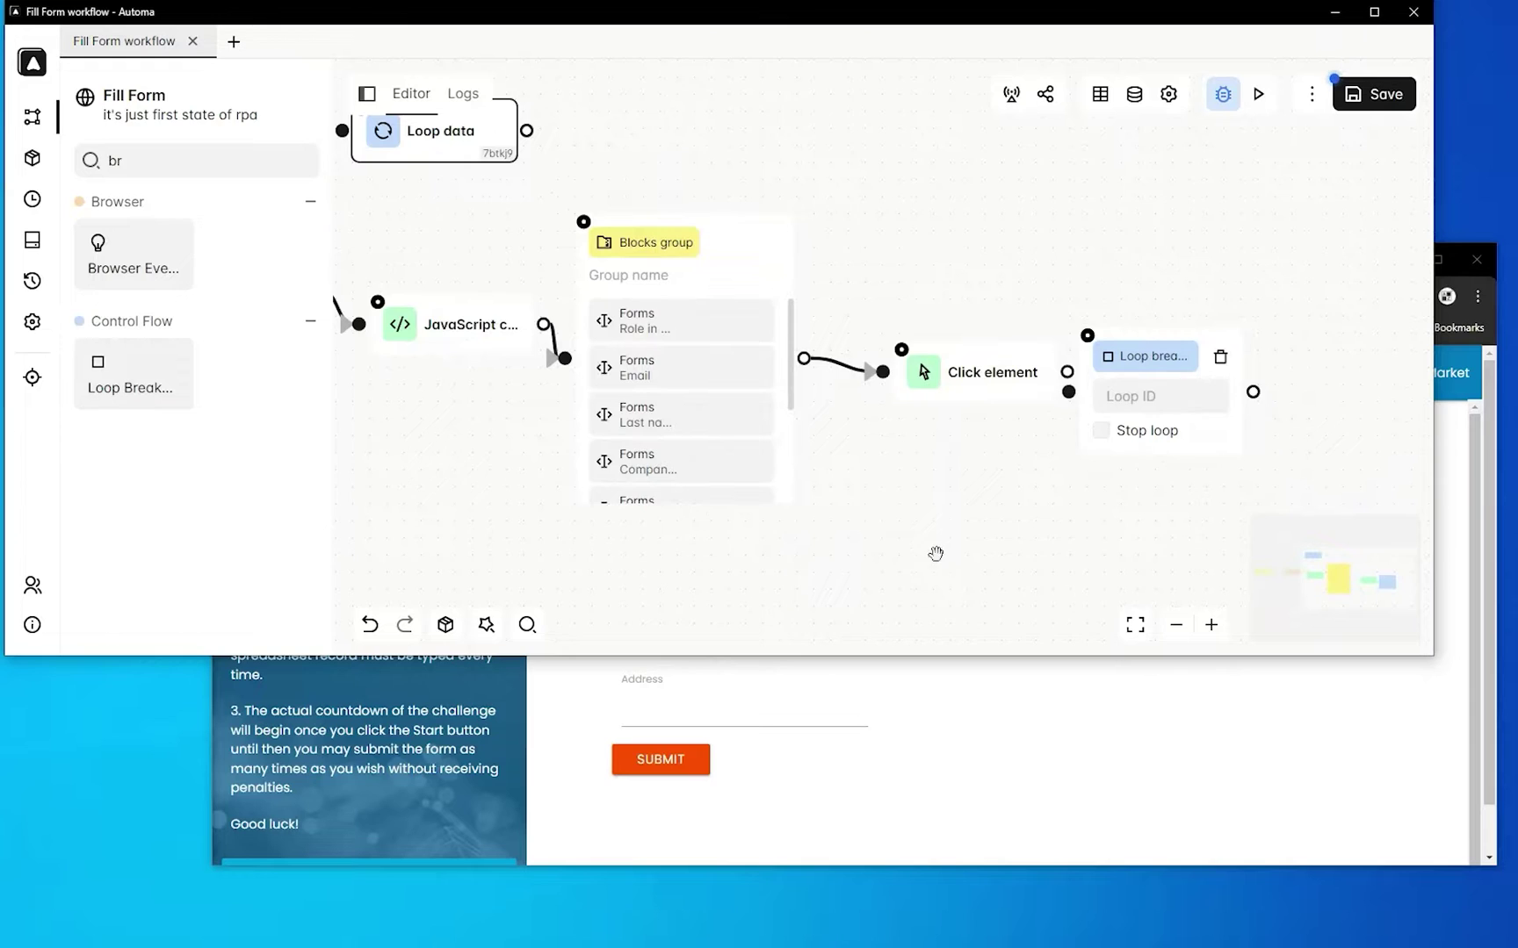
pyautogui.scroll(-3, 1028, 509)
pyautogui.click(1145, 430)
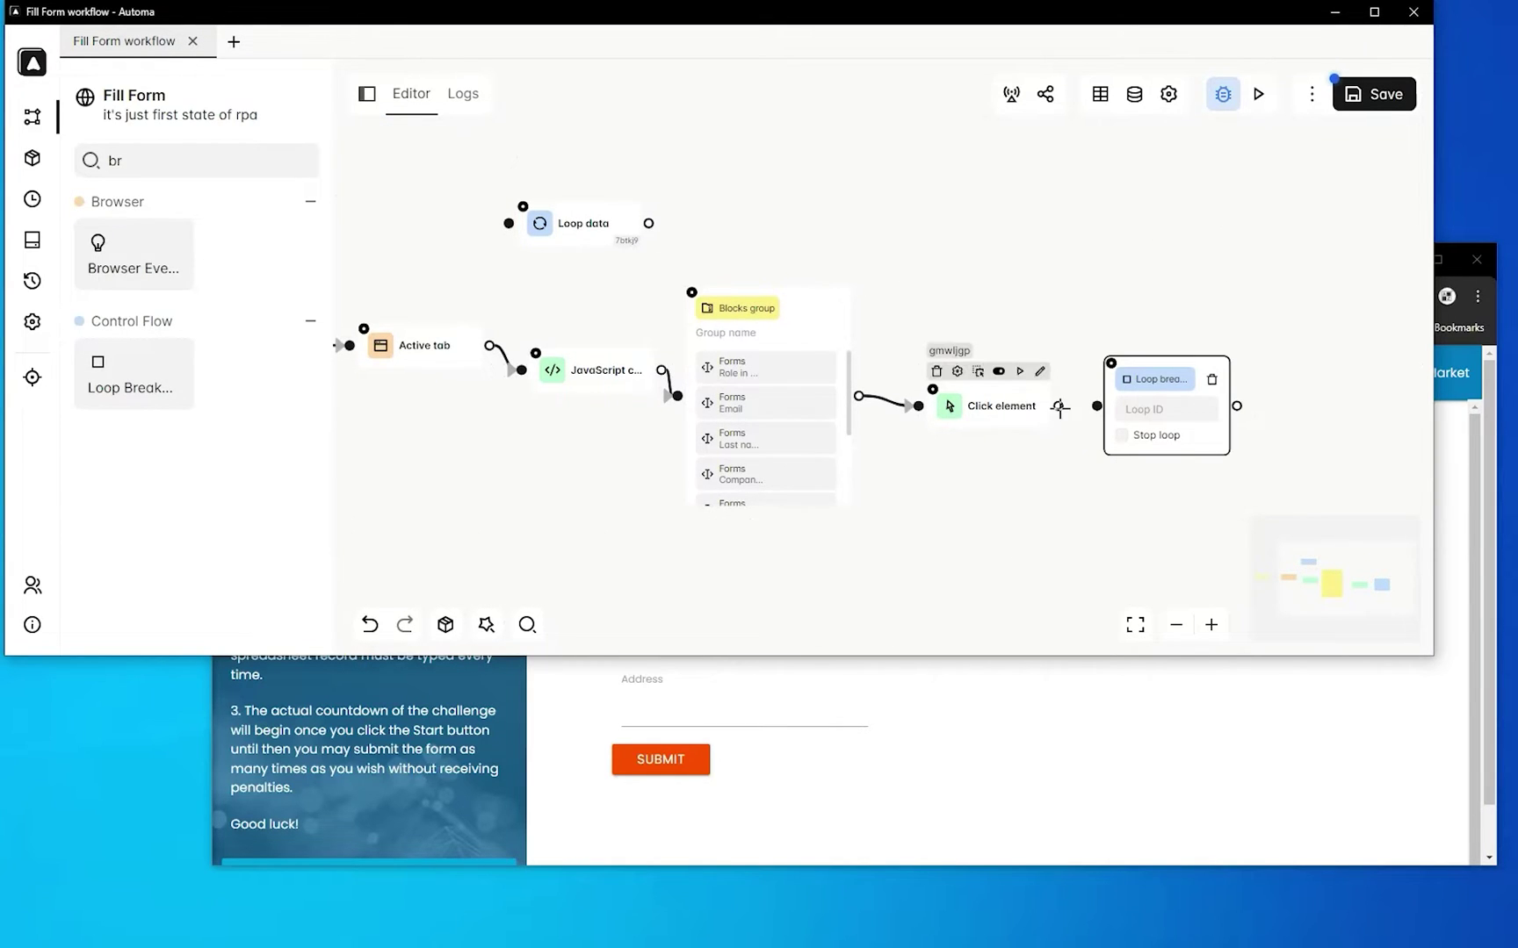
pyautogui.moveTo(1058, 406); pyautogui.dragTo(1098, 407)
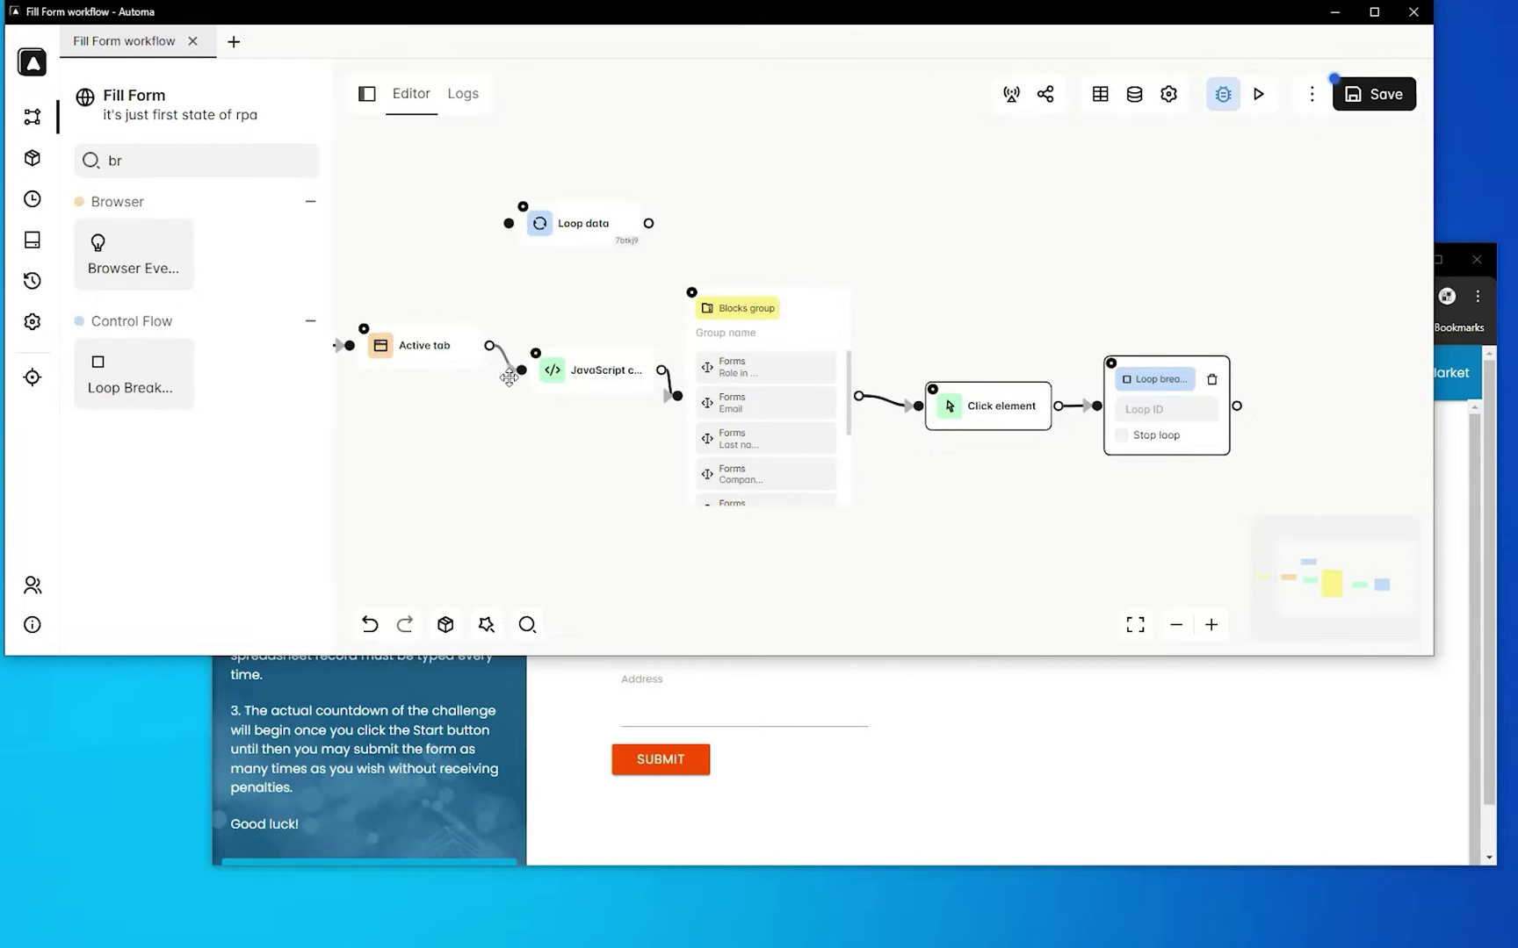
# Step: Reroute the Active tab connection through the Loop data block and set that block to loop through custom data
pyautogui.moveTo(518, 369); pyautogui.dragTo(508, 223)
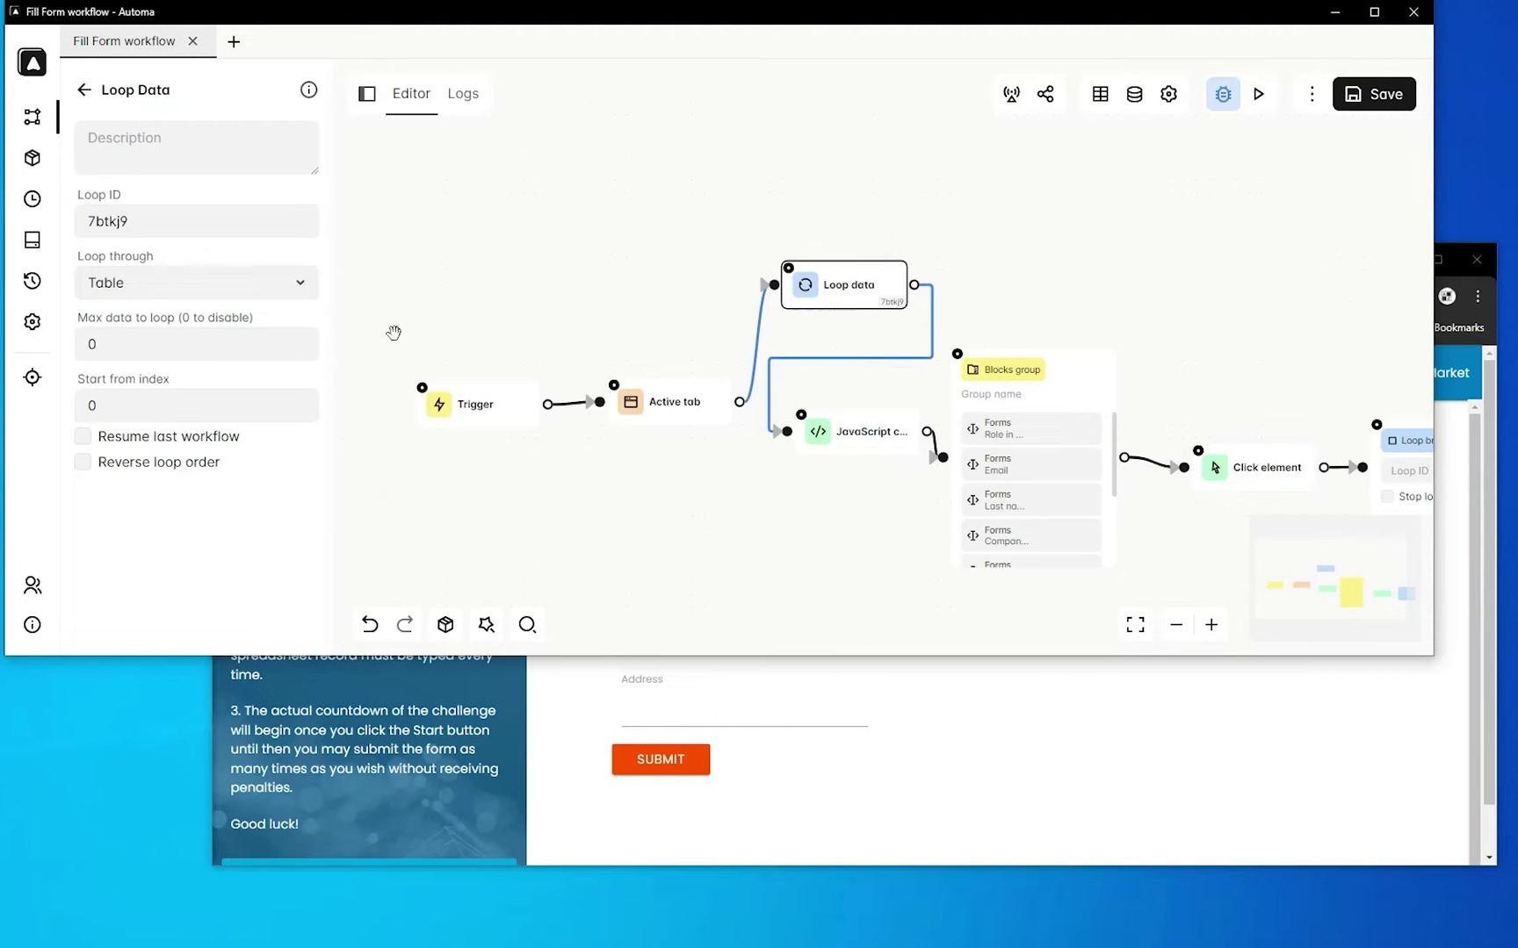
pyautogui.click(266, 293)
pyautogui.click(244, 380)
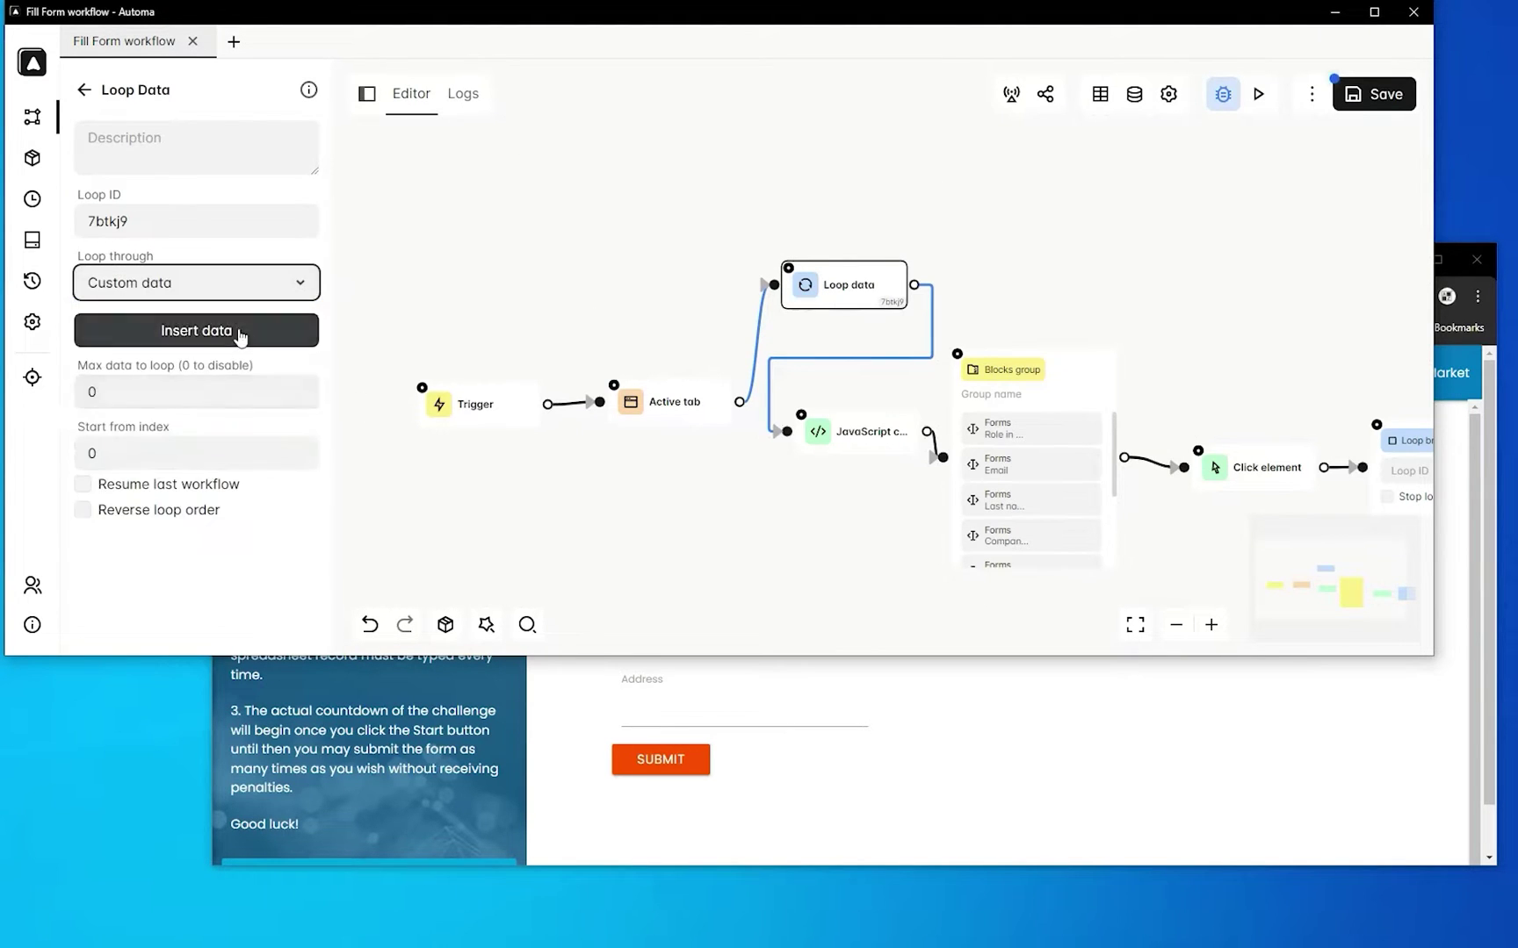
# Step: Enter the first custom data record as a nested array: a first name, 'lastname', 'role', 'companyname', 'address', 'phone number' and 'email'
pyautogui.click(244, 332)
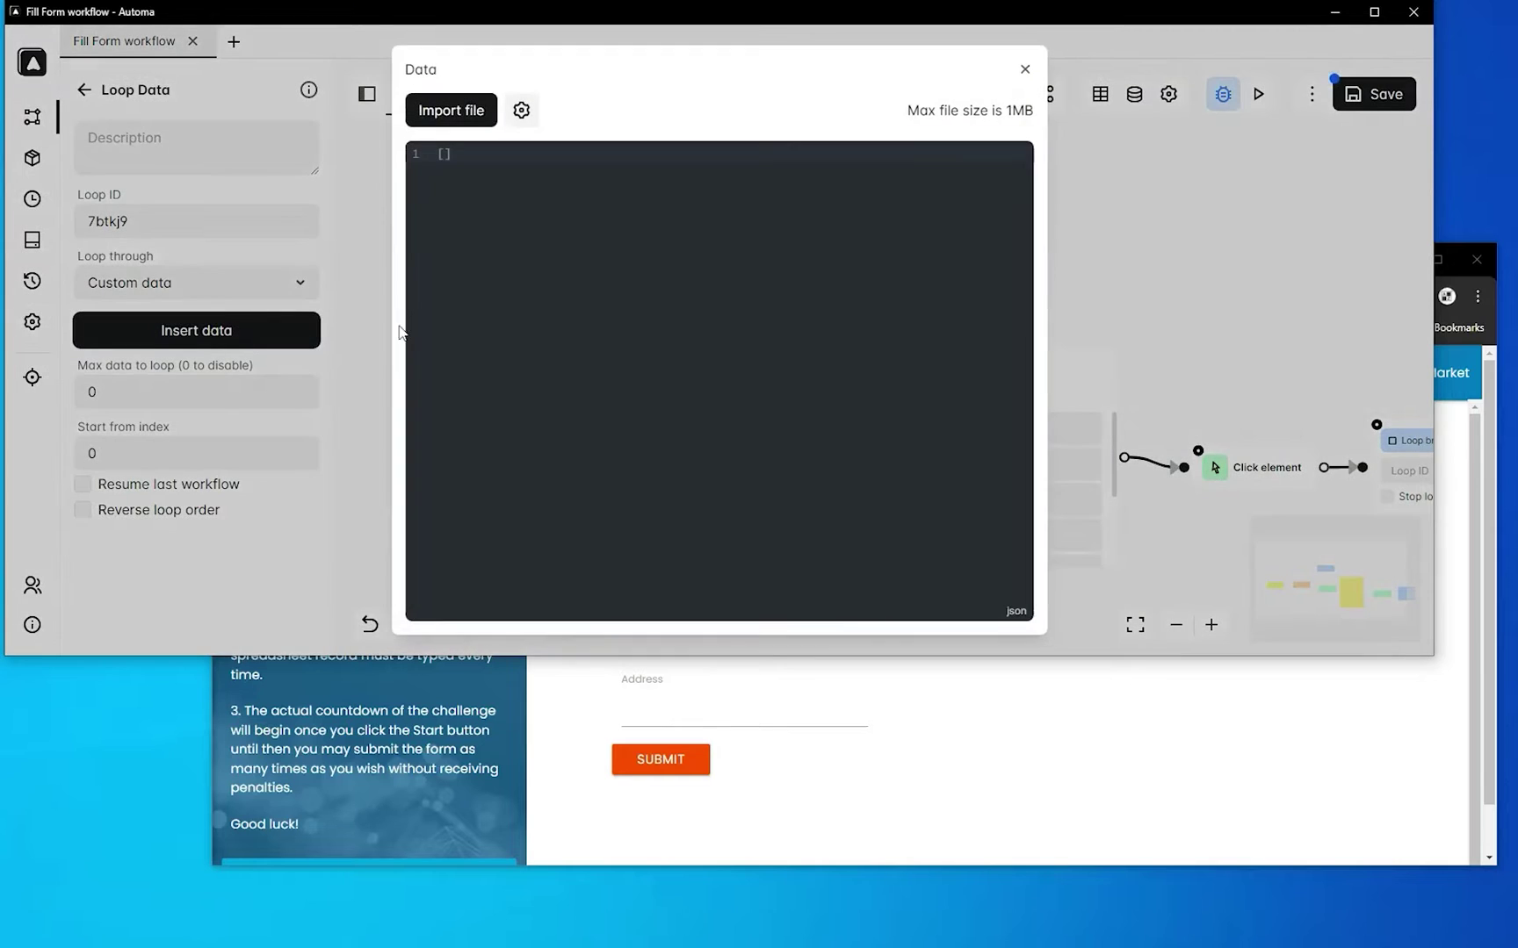
pyautogui.click(447, 160)
pyautogui.write("['")
pyautogui.write("ali','r")
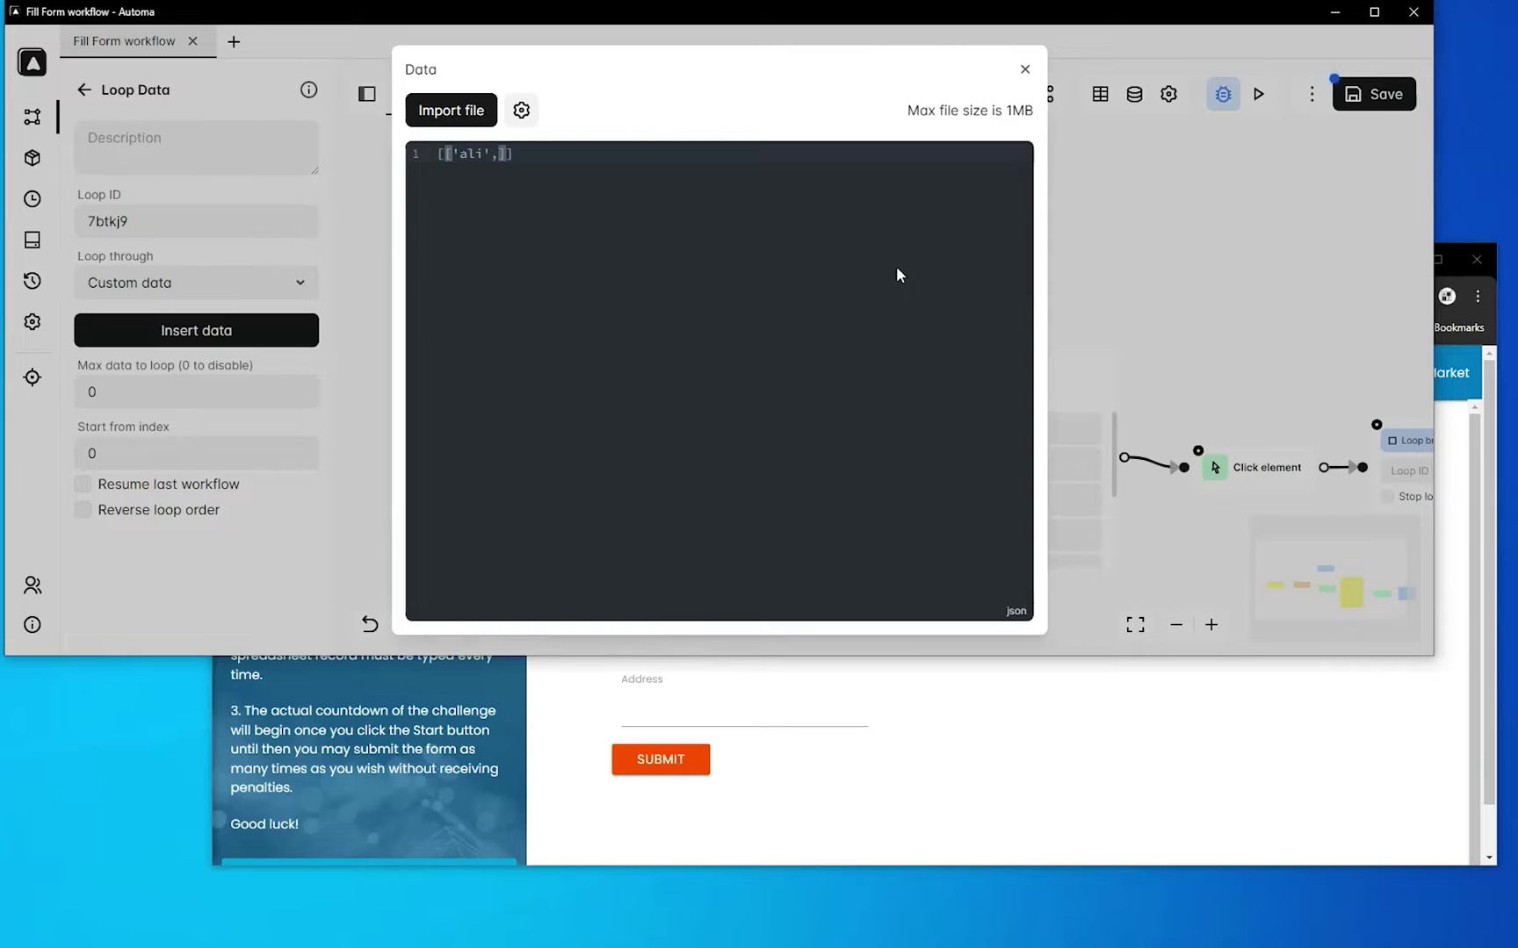
pyautogui.press('BackSpace')
pyautogui.write("lastname'")
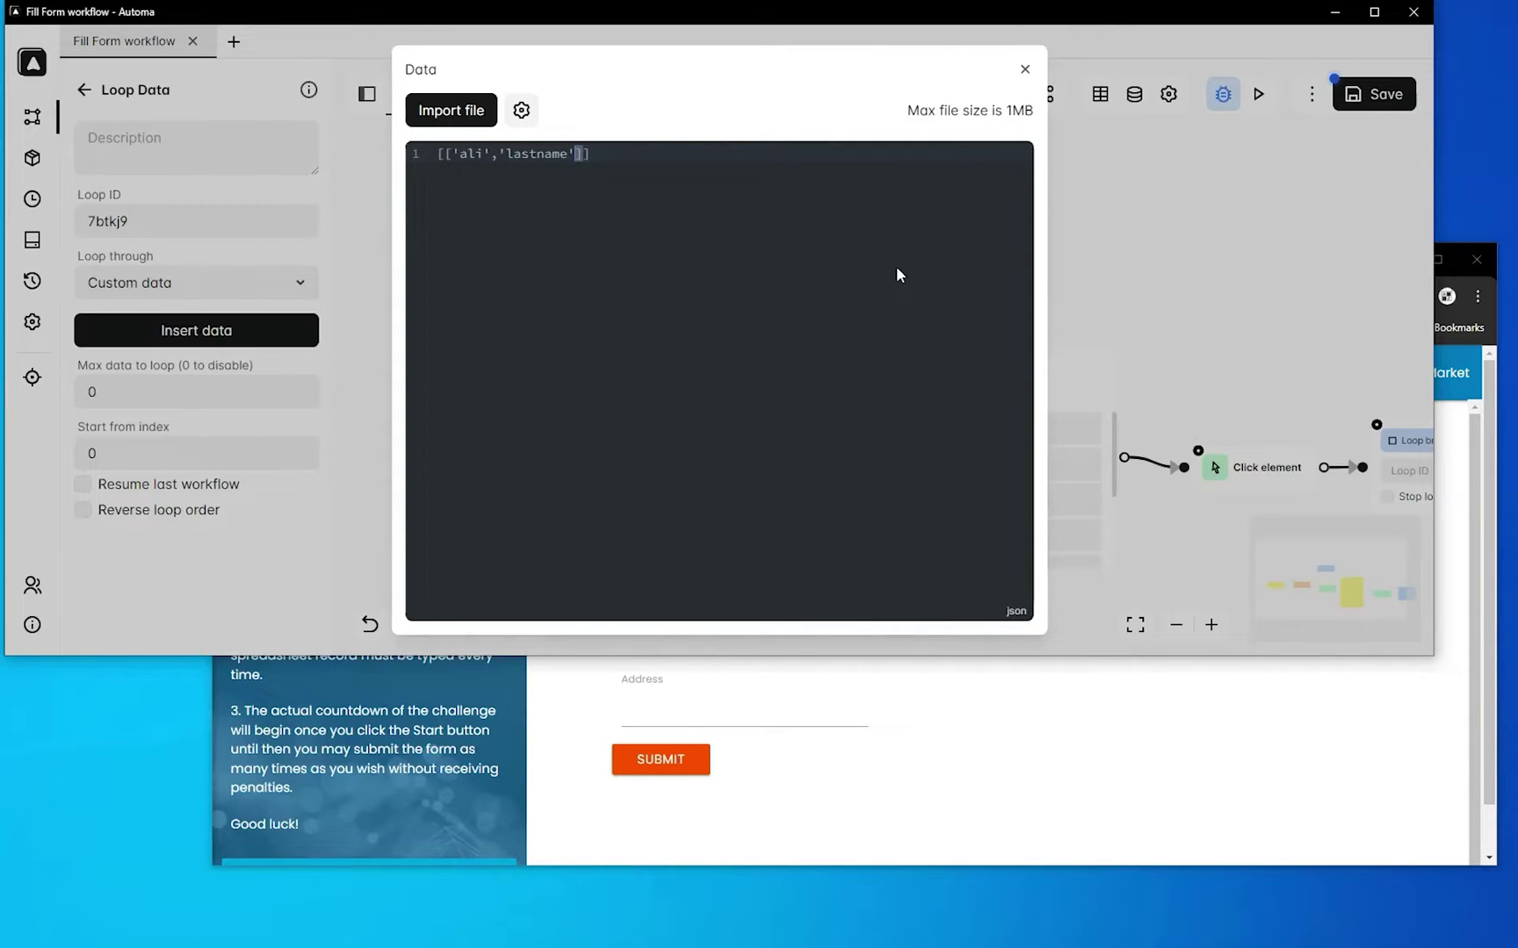
pyautogui.write(",'role','companyname','address',")
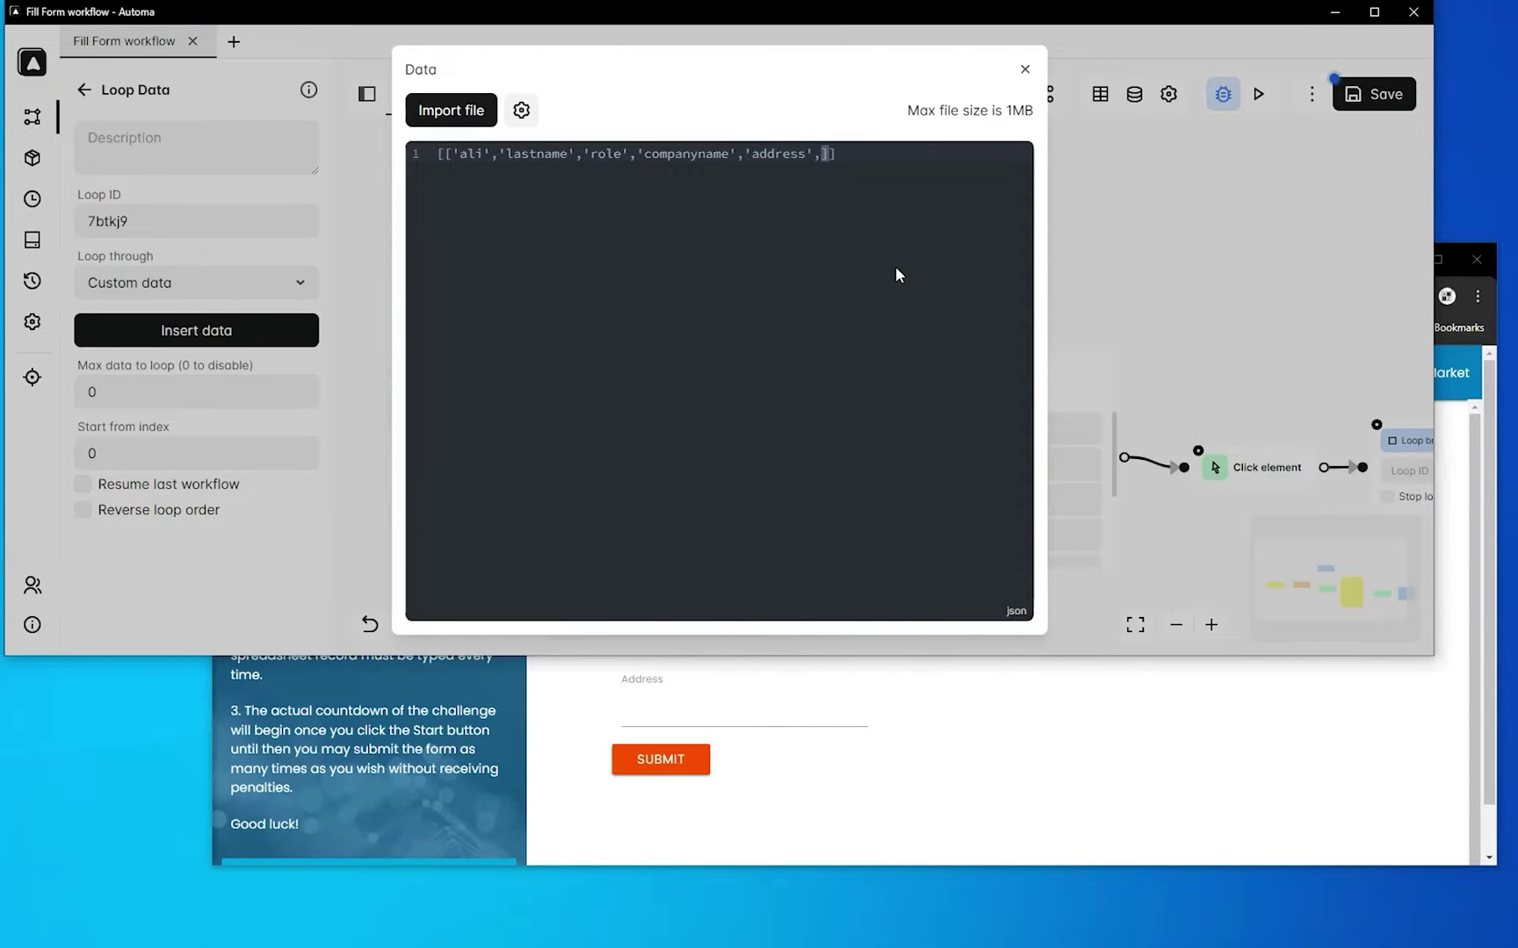
pyautogui.write("'phone number'")
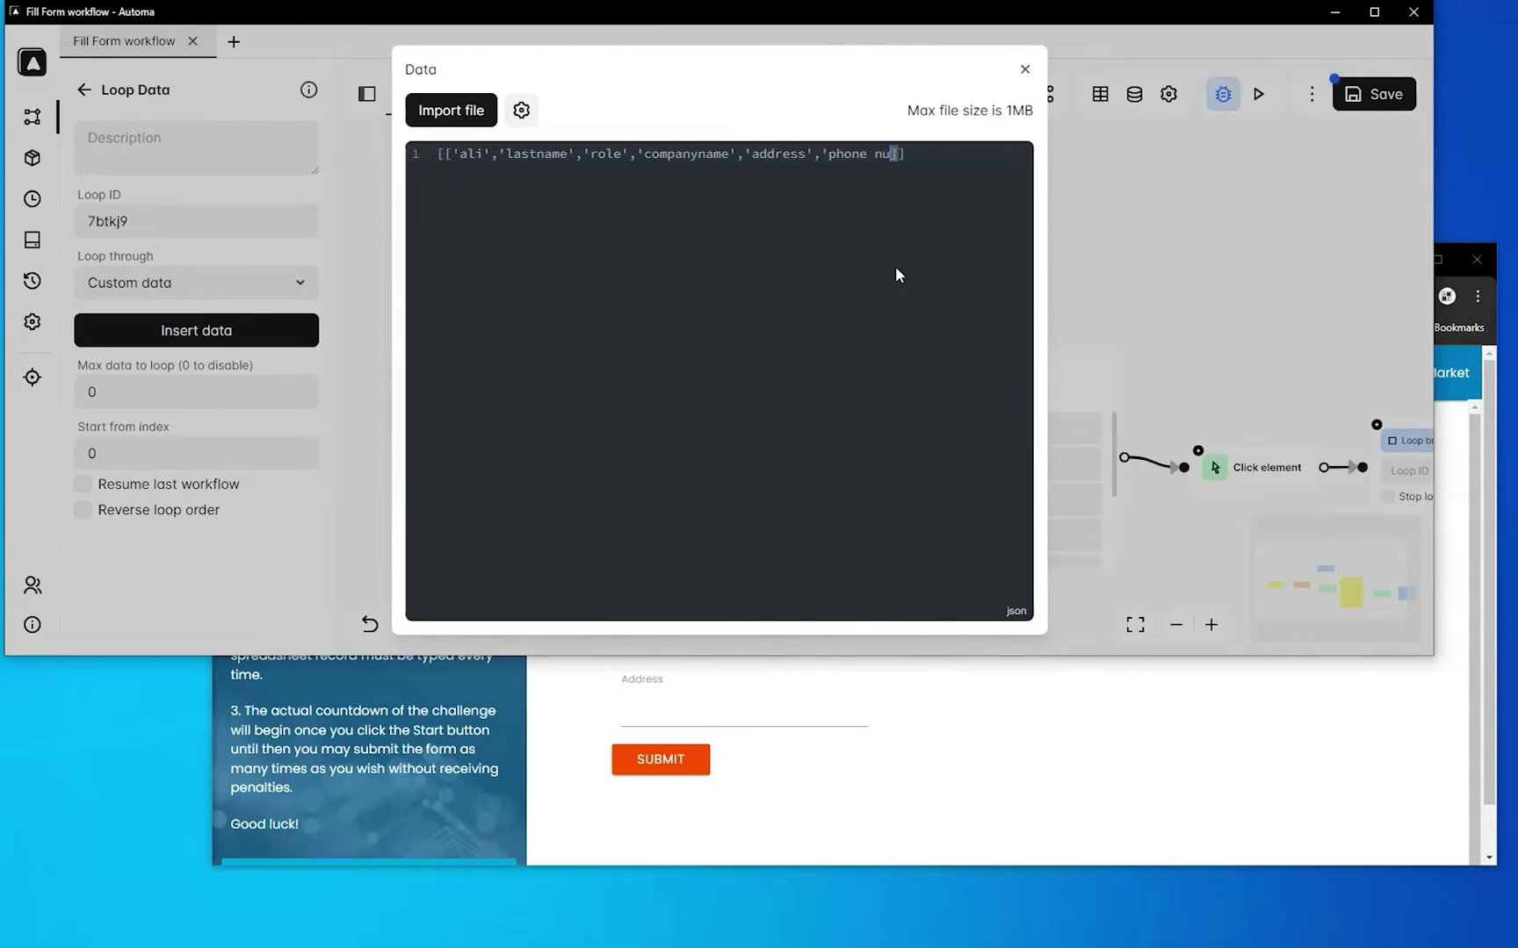
pyautogui.write(",'")
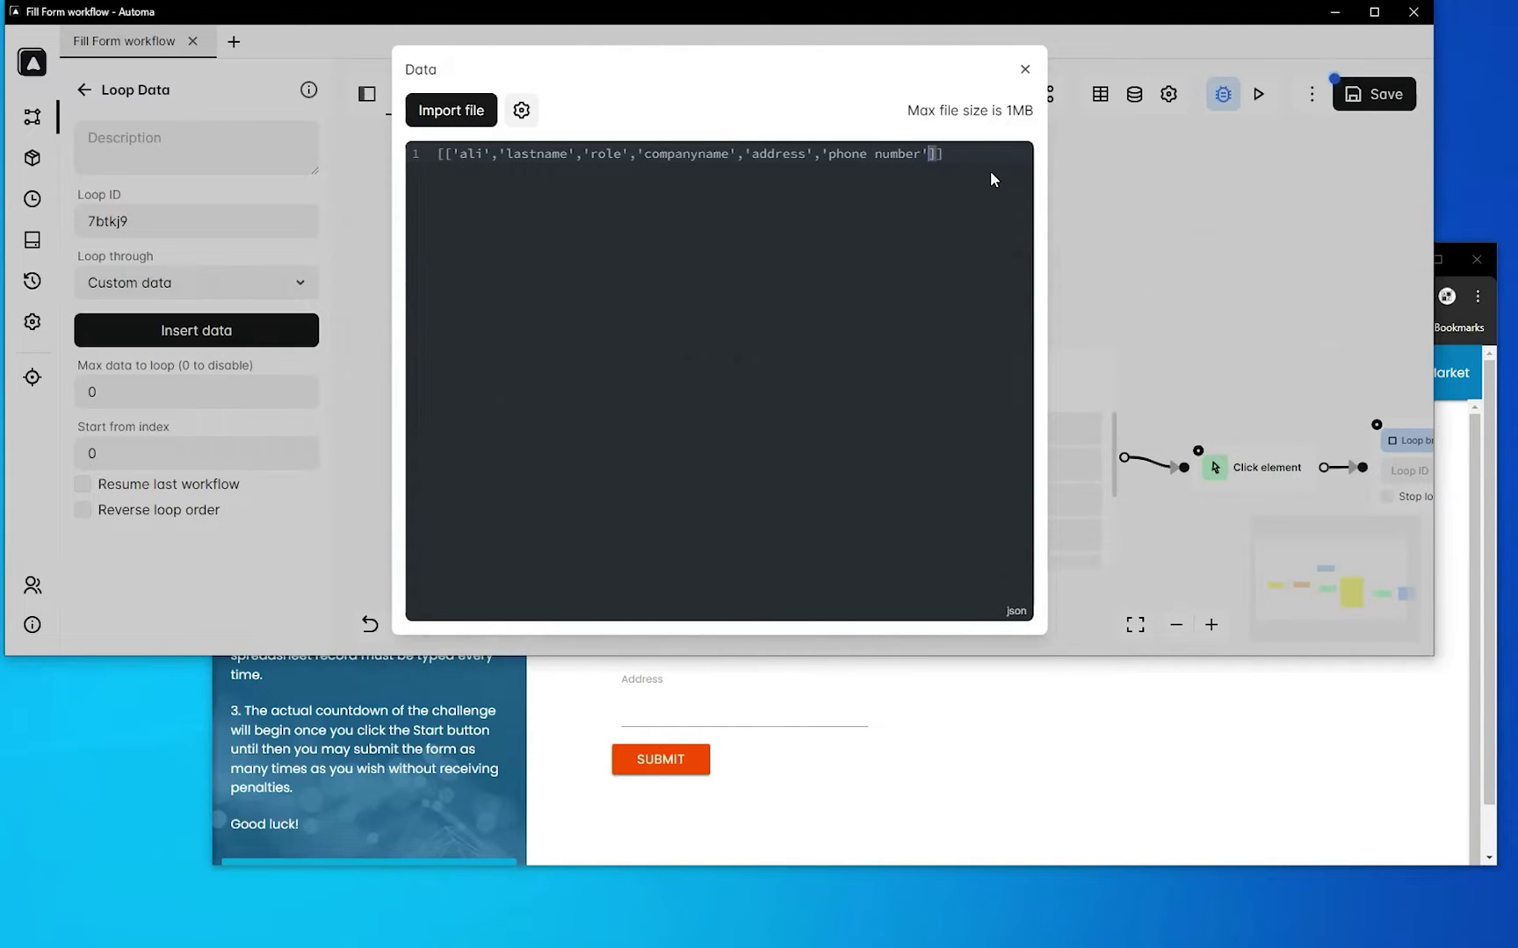
pyautogui.write("email'")
pyautogui.press('Right')
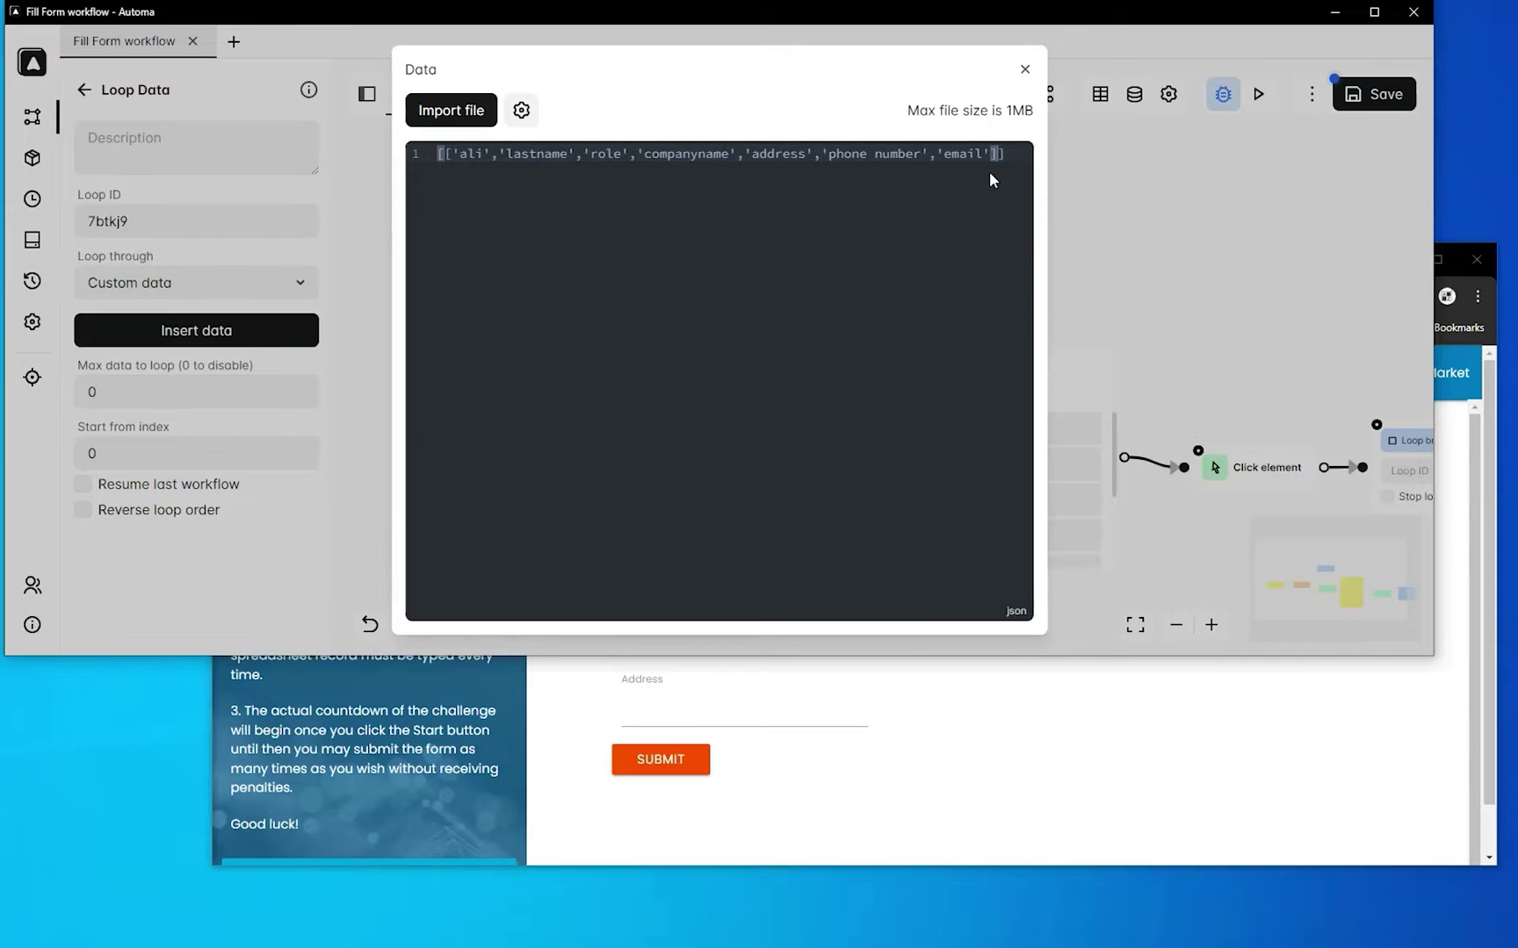
# Step: Add two more seven-value records on new lines, using 'xyz', 'boy', 'dev', 'co', 'po box', a phone number and an e-mail in the second
pyautogui.write(',')
pyautogui.press('Return')
pyautogui.press('Return')
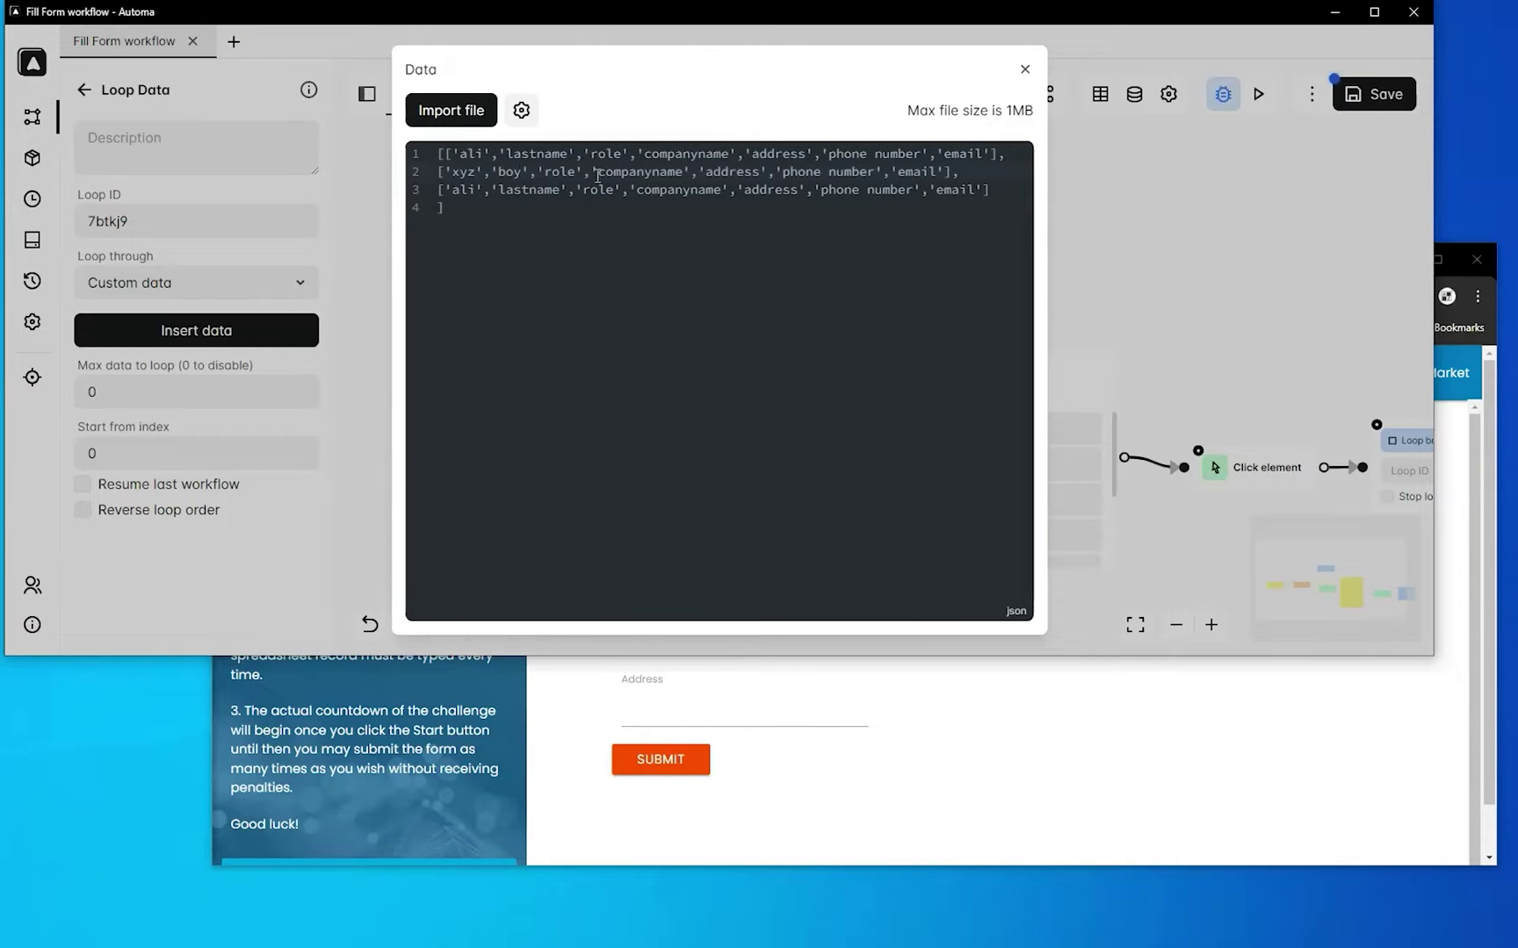
pyautogui.click(521, 172)
pyautogui.press('BackSpace')
pyautogui.press('BackSpace')
pyautogui.press('BackSpace')
pyautogui.press('BackSpace')
pyautogui.write('li')
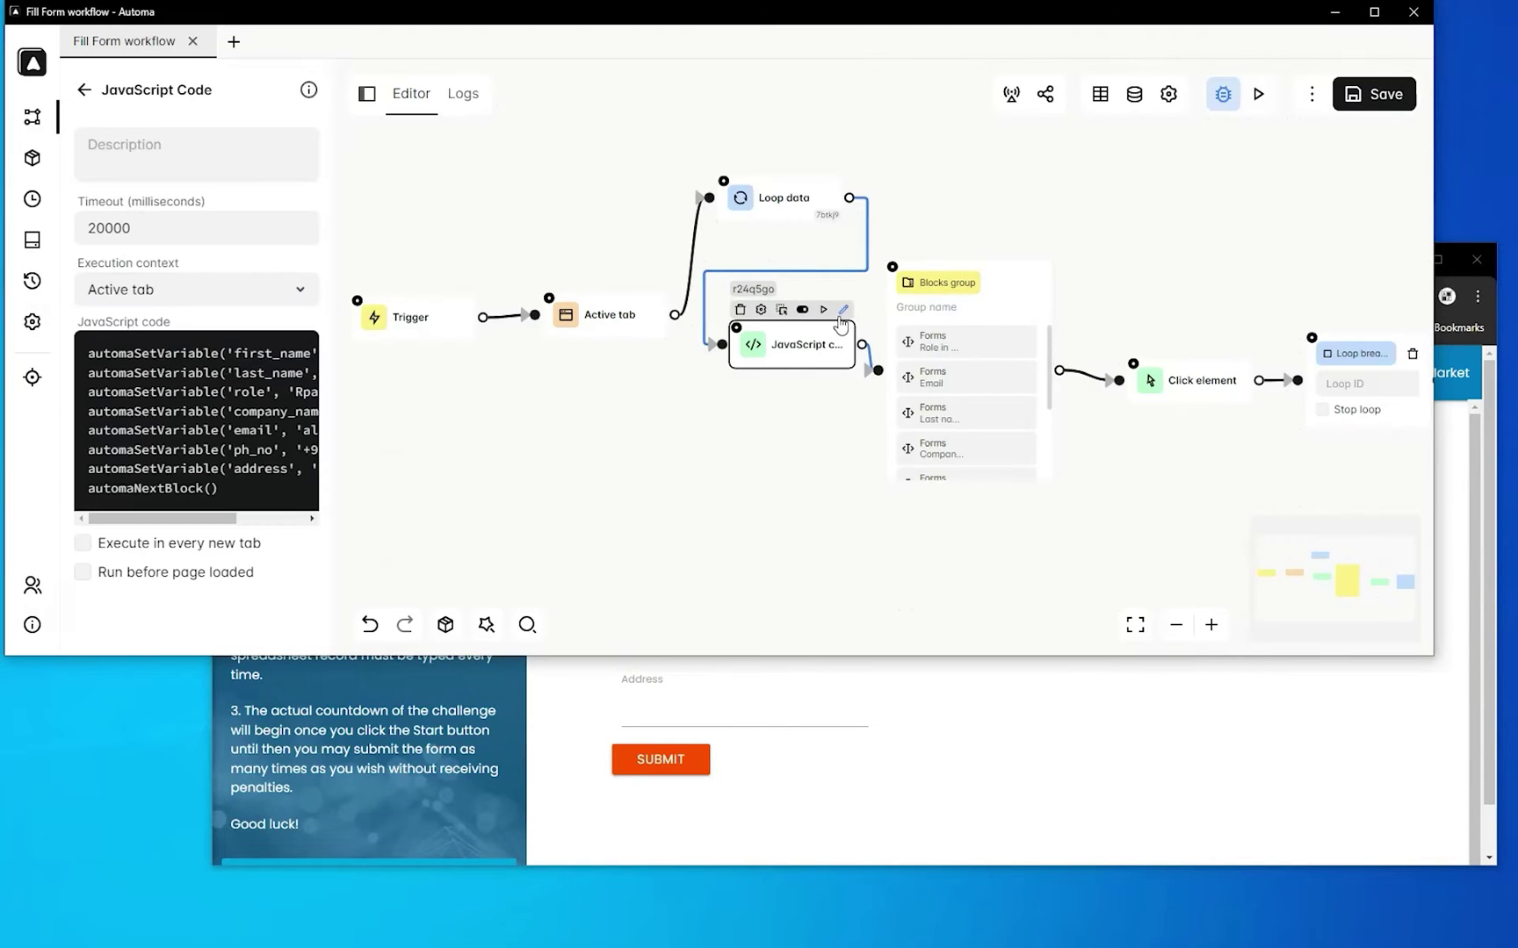
# Step: Replace the first_name value in the JavaScript block's code with an automaRefData call using the keyword 'loopData', and save the workflow
pyautogui.click(164, 423)
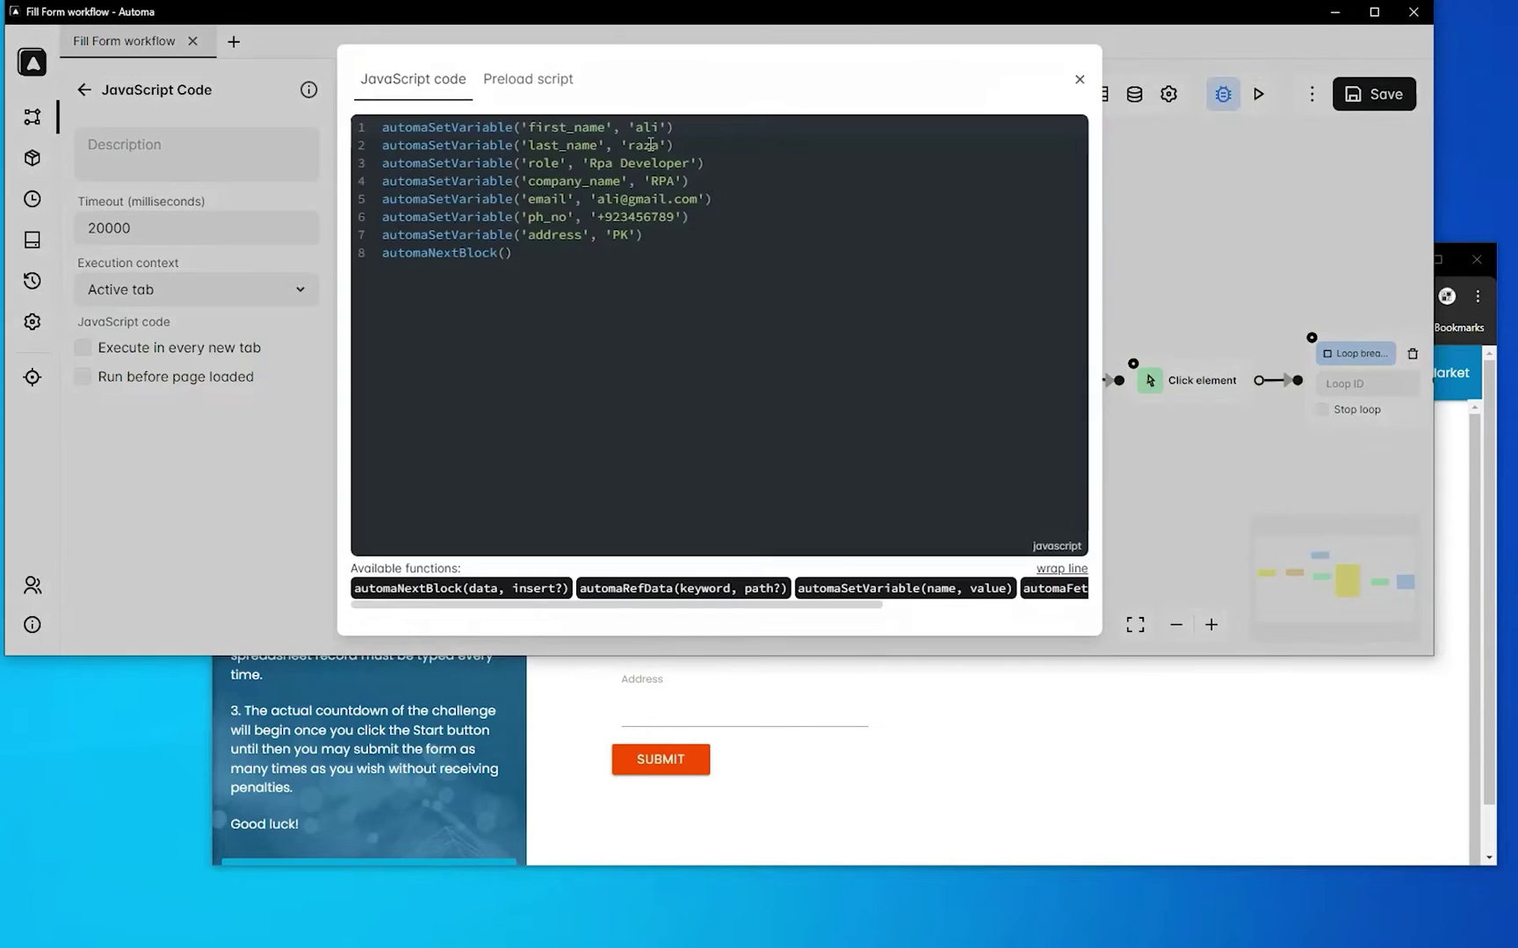
pyautogui.click(924, 128)
pyautogui.press('Left')
pyautogui.press('BackSpace')
pyautogui.press('BackSpace')
pyautogui.press('BackSpace')
pyautogui.press('BackSpace')
pyautogui.press('BackSpace')
pyautogui.write('aut')
pyautogui.press('Down')
pyautogui.press('Down')
pyautogui.press('Return')
pyautogui.write('loob')
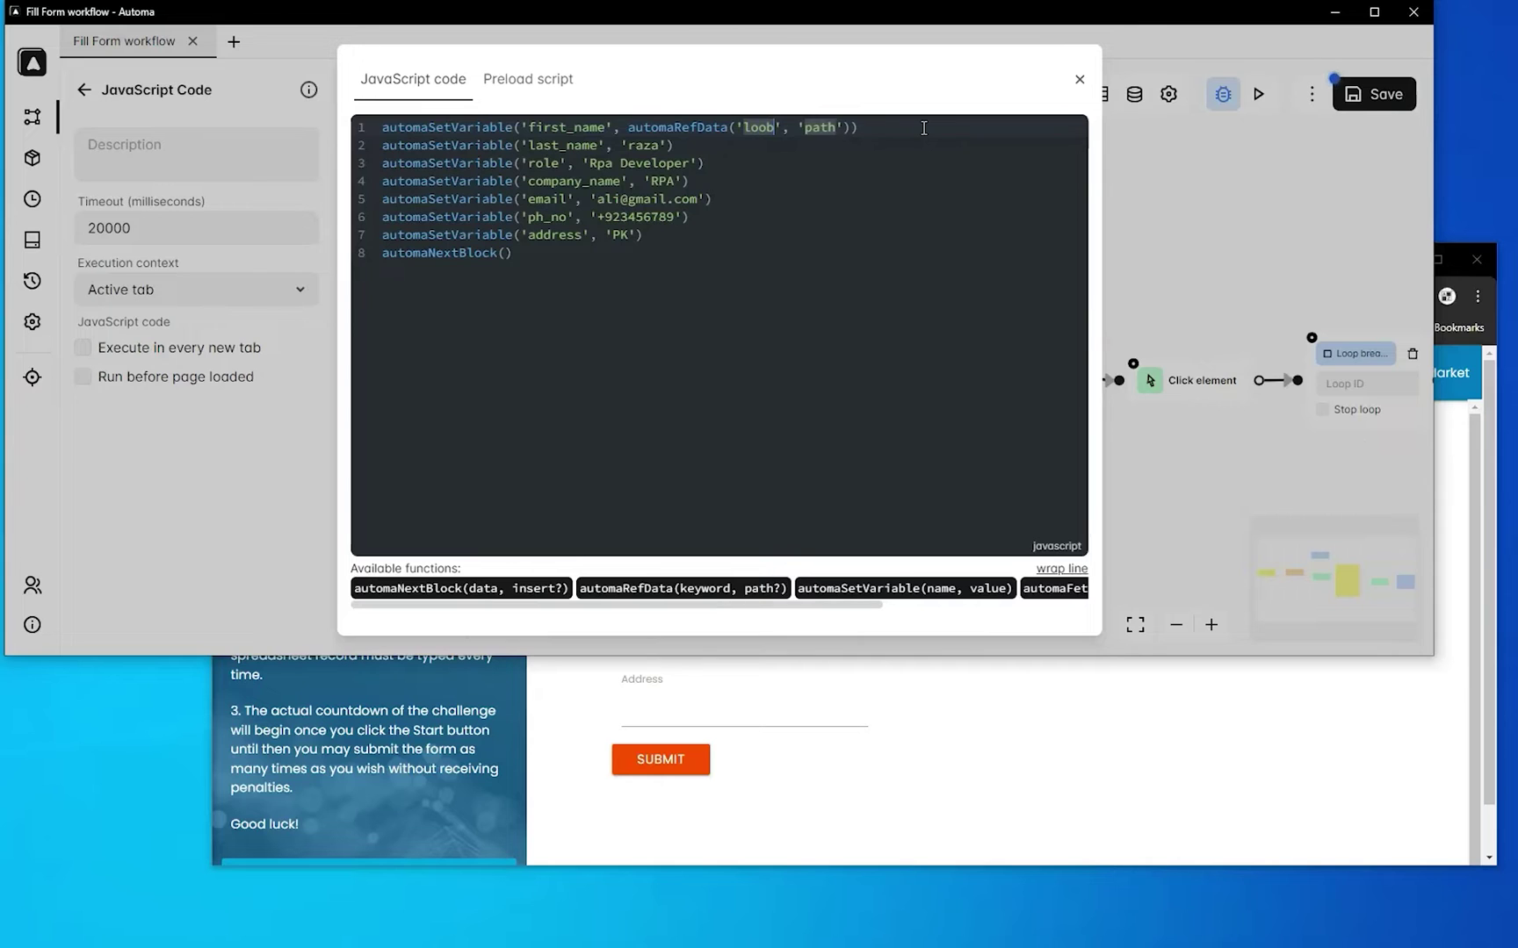
pyautogui.press('BackSpace')
pyautogui.write('pData')
pyautogui.press('Tab')
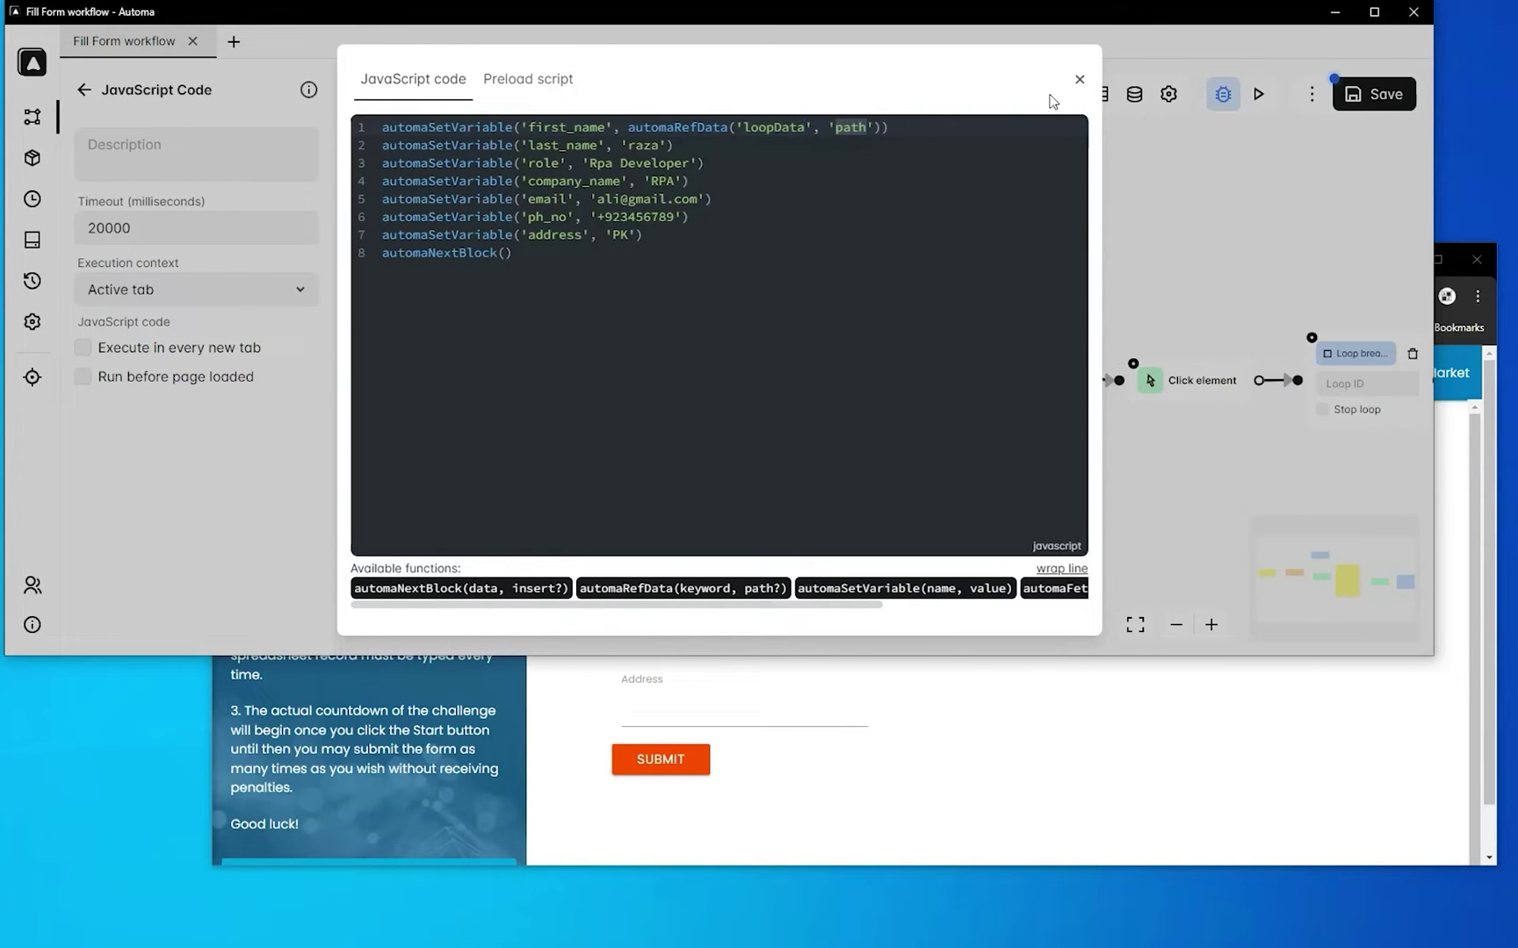
pyautogui.click(1079, 79)
pyautogui.click(1384, 95)
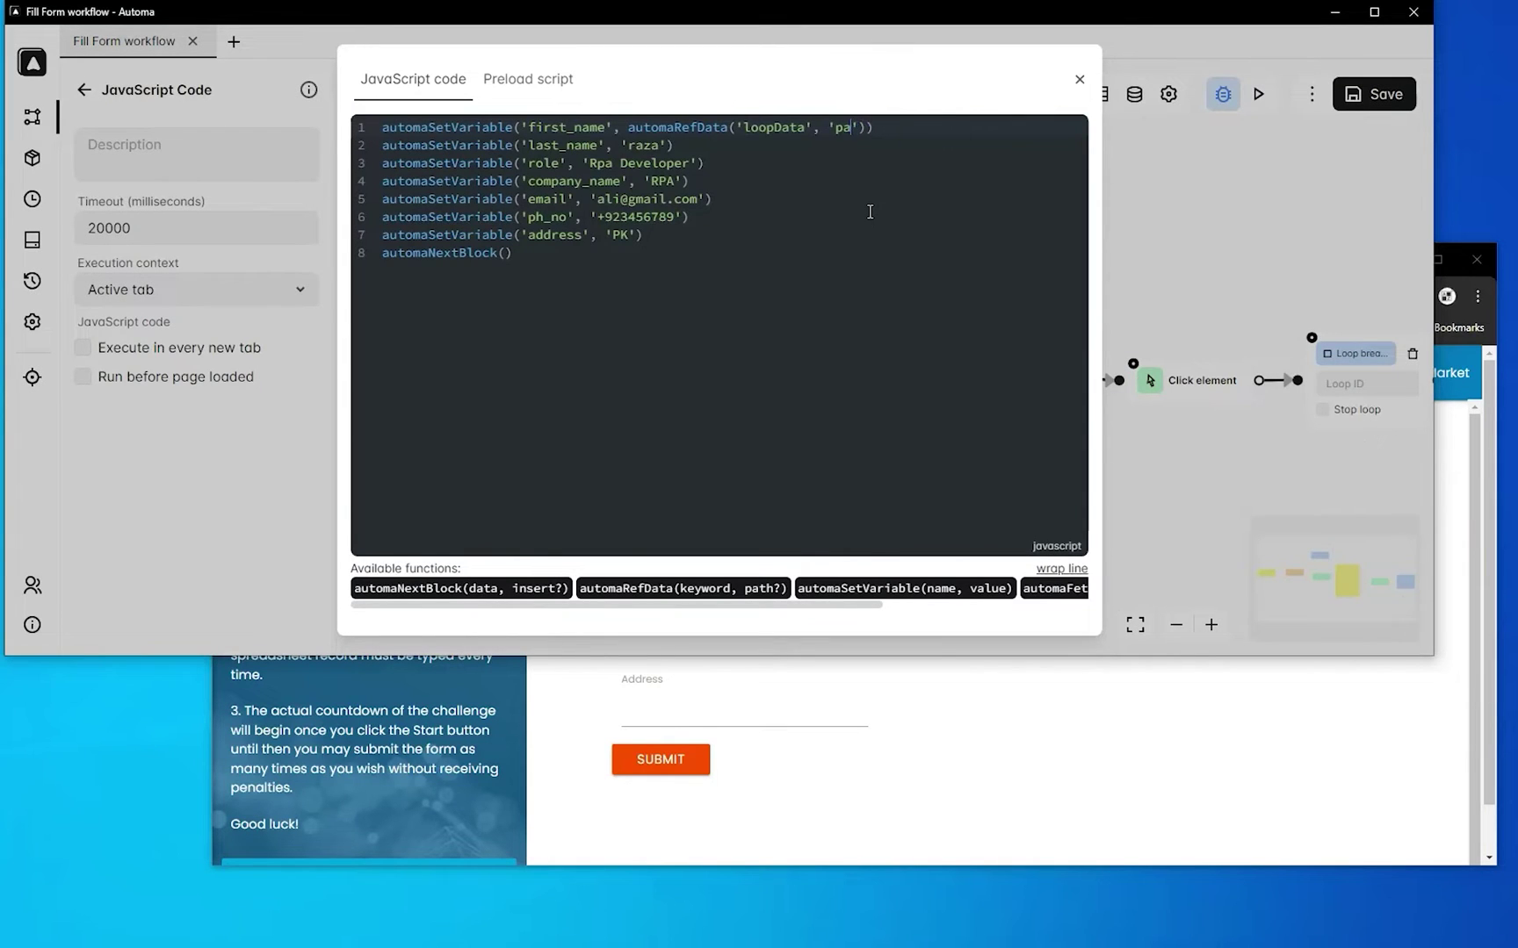
# Step: Complete the first_name reference with the loop ID '7btkj9' as its path, followed by .data[0]
pyautogui.press('BackSpace')
pyautogui.press('BackSpace')
pyautogui.hotkey('ctrl', 'v')
pyautogui.press('Right')
pyautogui.press('Right')
pyautogui.write('.da')
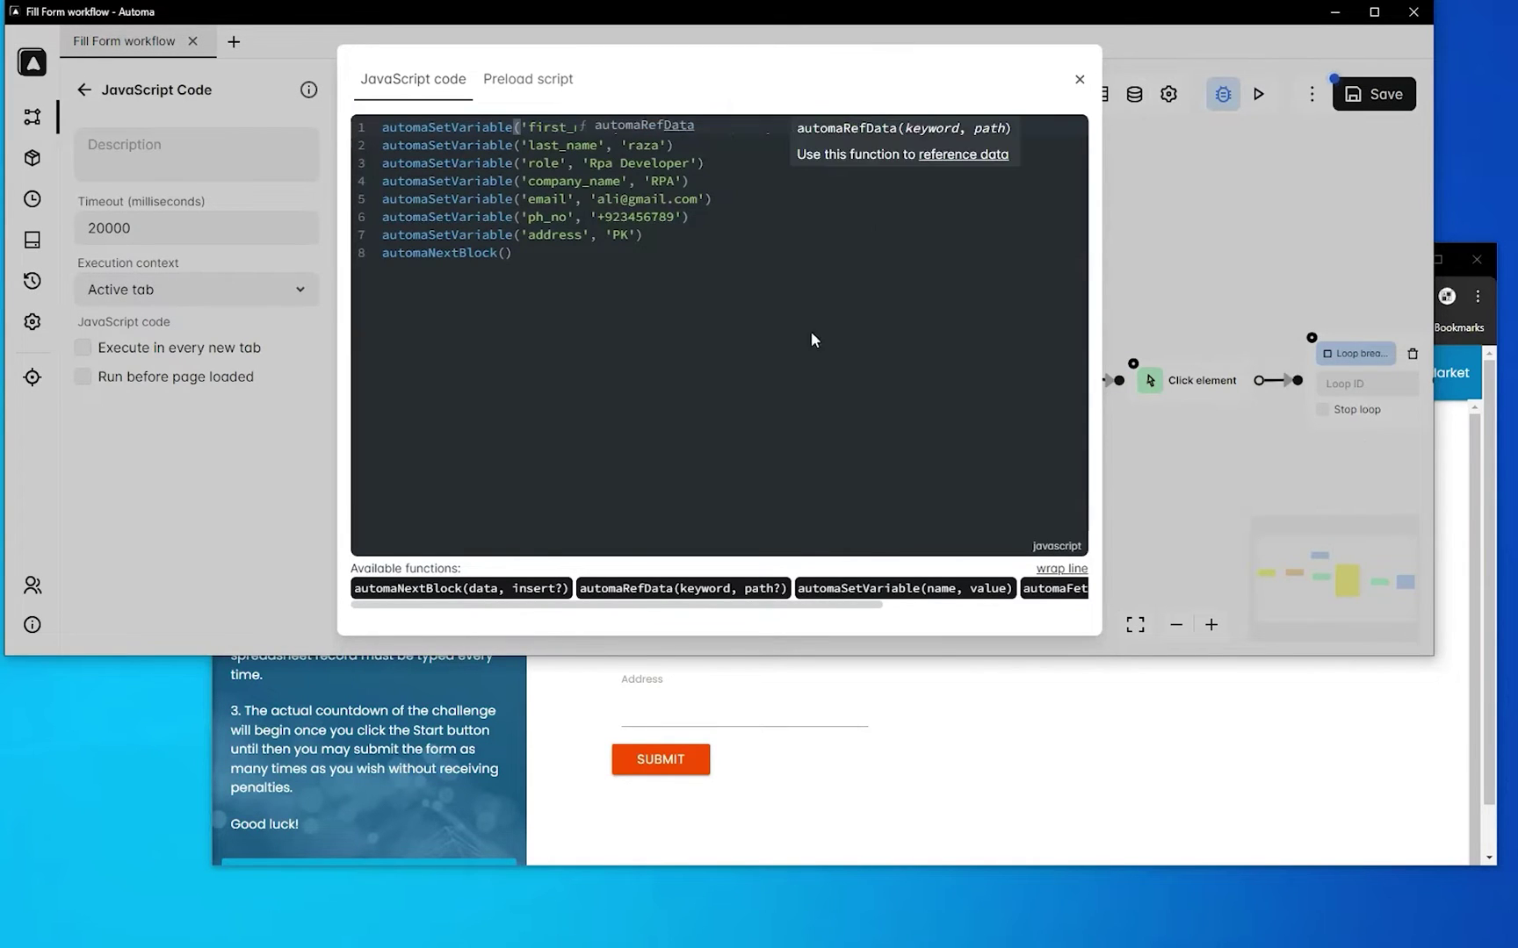
pyautogui.click(811, 331)
pyautogui.click(936, 130)
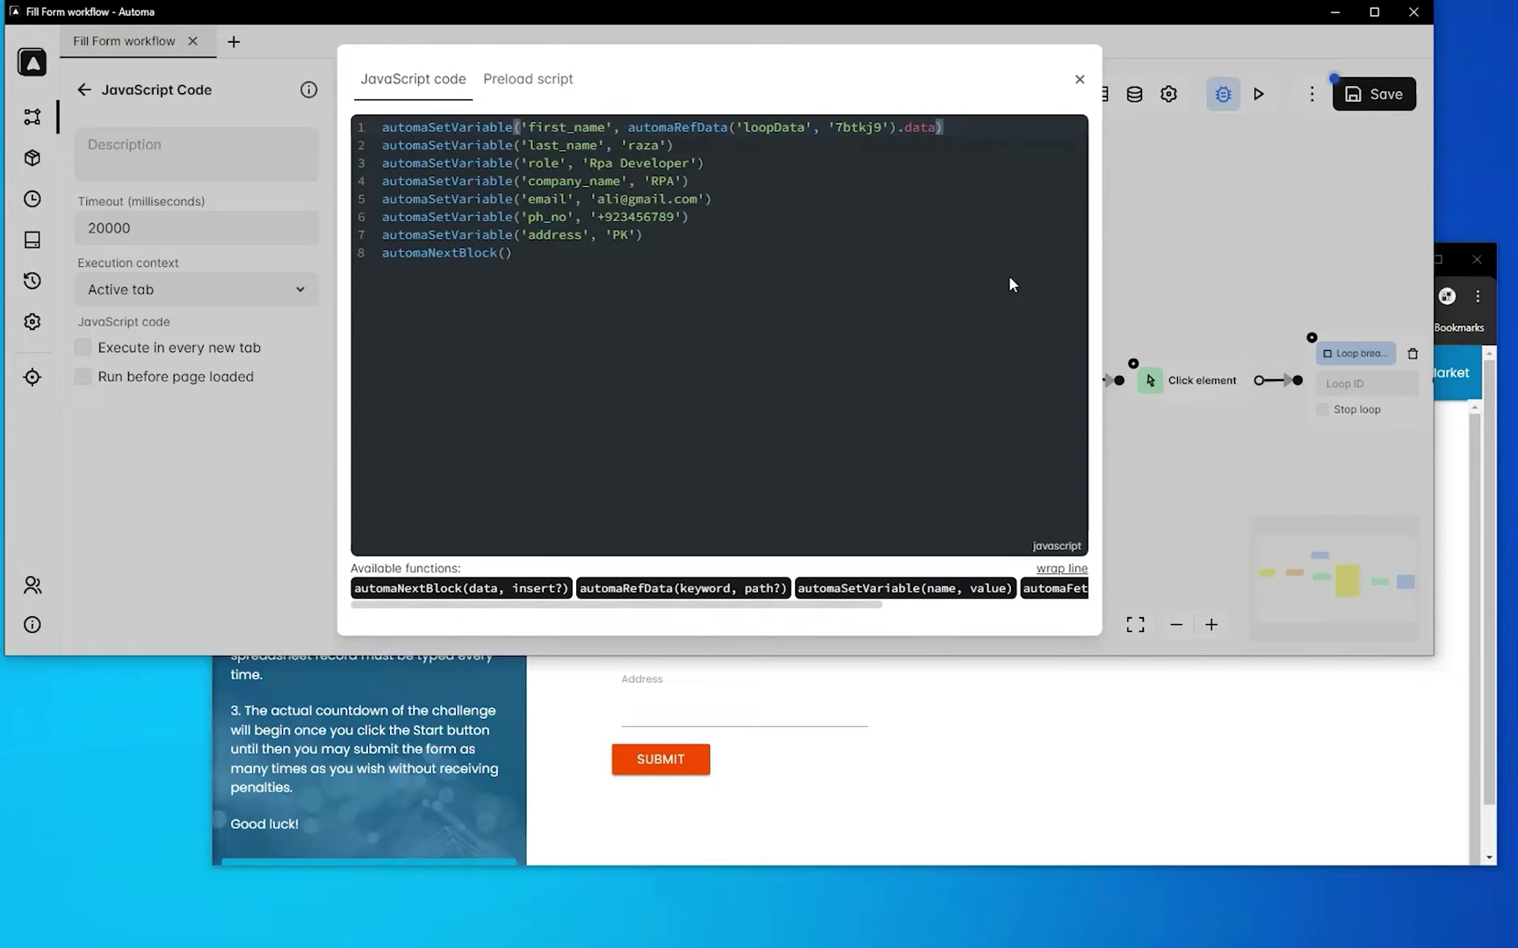
pyautogui.write('[0')
# Step: Copy the first_name loop reference over the last_name value and set its data index to 1
pyautogui.moveTo(628, 127); pyautogui.dragTo(1018, 128)
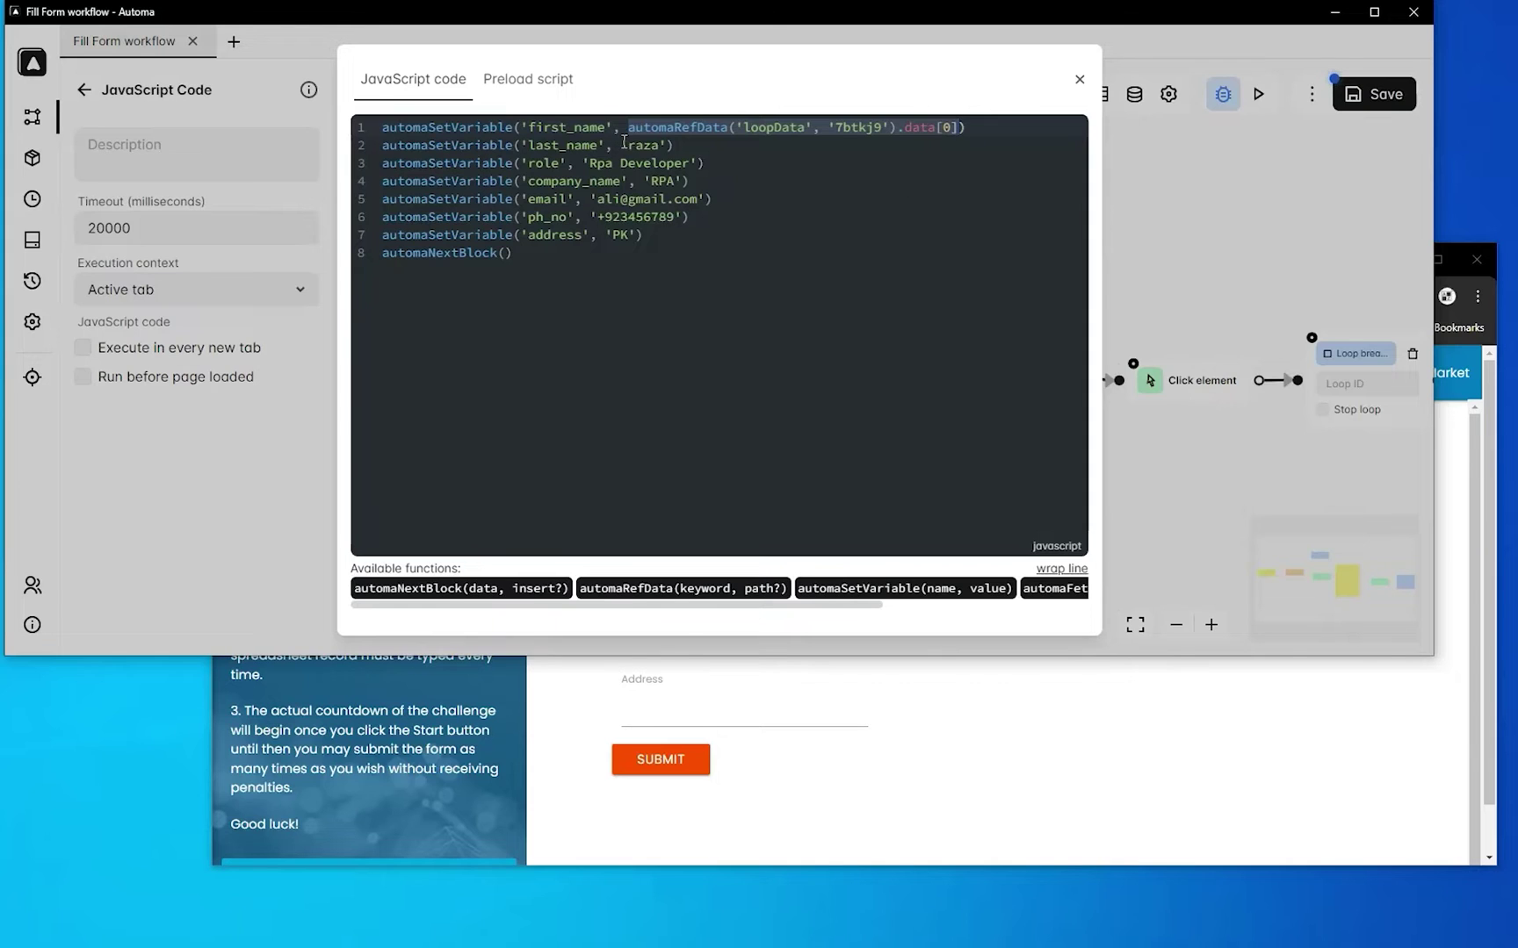
pyautogui.hotkey('ctrl', 'c')
pyautogui.moveTo(620, 144); pyautogui.dragTo(673, 145)
pyautogui.hotkey('ctrl', 'v')
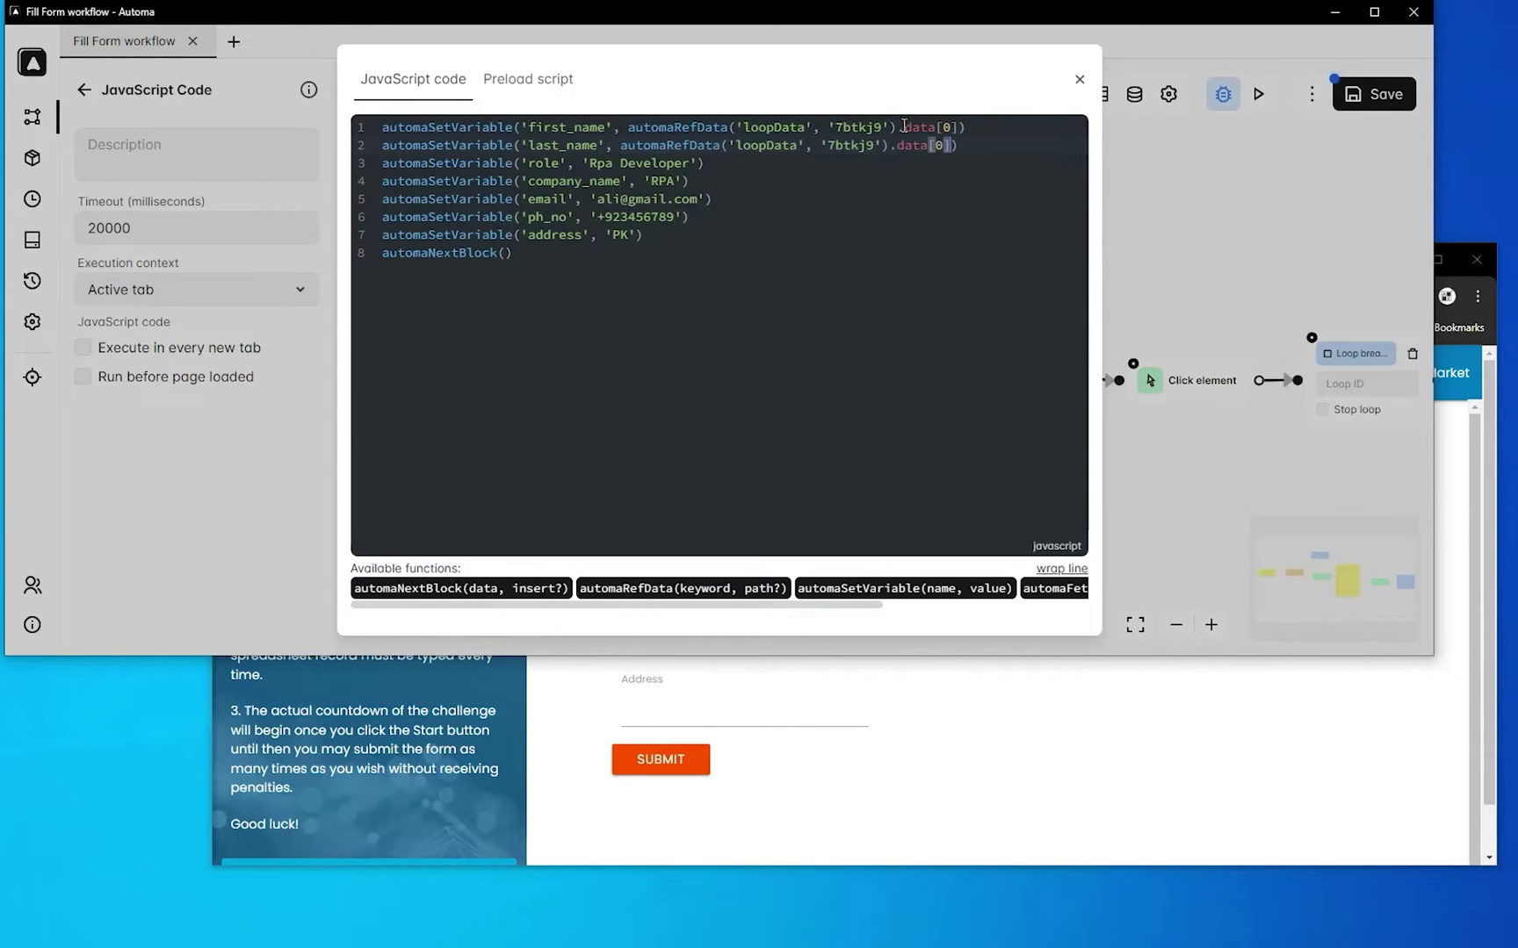
pyautogui.press('BackSpace')
pyautogui.write('1')
# Step: Replace the role and company_name values with the copied loop reference, using data indexes 2 and 3
pyautogui.moveTo(581, 163); pyautogui.dragTo(684, 181)
pyautogui.hotkey('ctrl', 'v')
pyautogui.write('2')
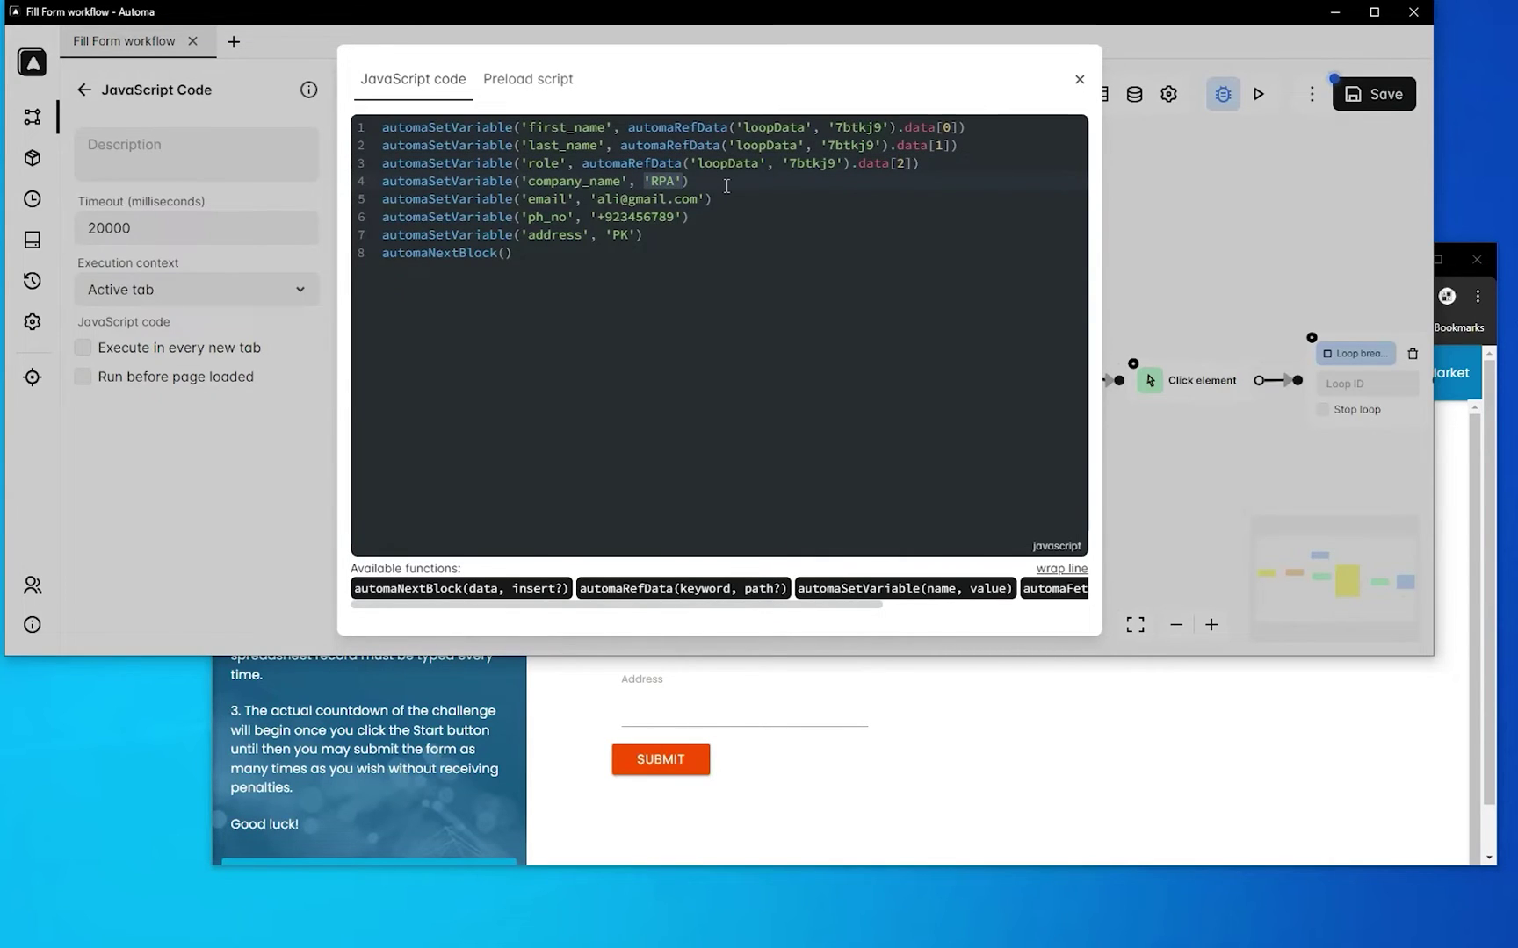
pyautogui.hotkey('ctrl', 'v')
# Step: Replace the ph_no and address values with the loop reference at data index 4, checking the field order in the custom data
pyautogui.moveTo(588, 217); pyautogui.dragTo(684, 217)
pyautogui.hotkey('ctrl', 'v')
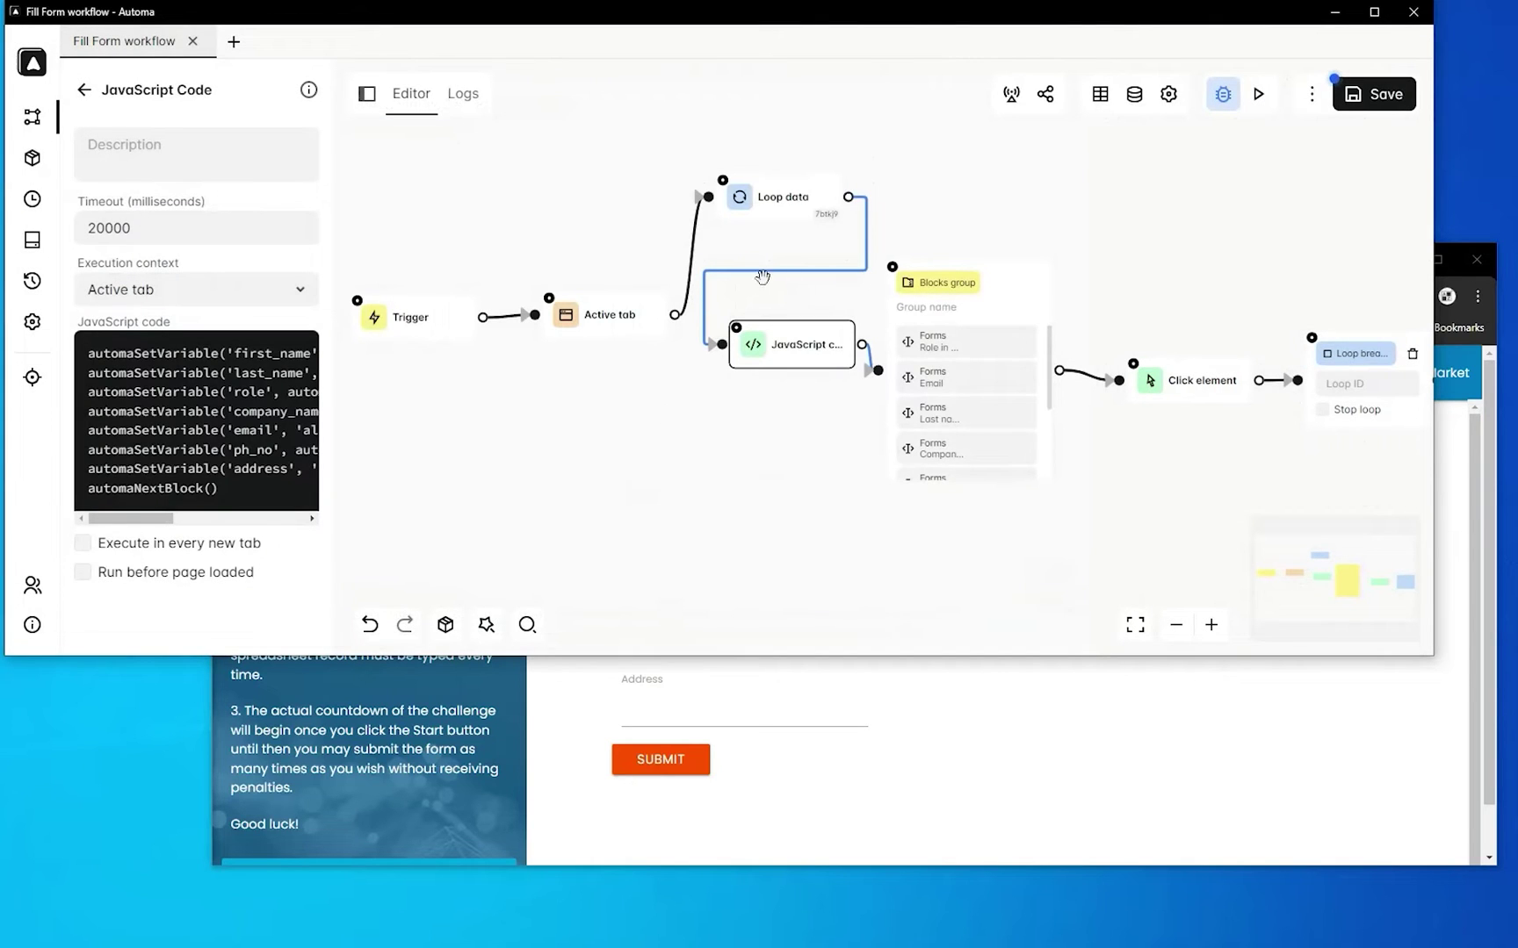
pyautogui.moveTo(795, 207)
pyautogui.click(810, 166)
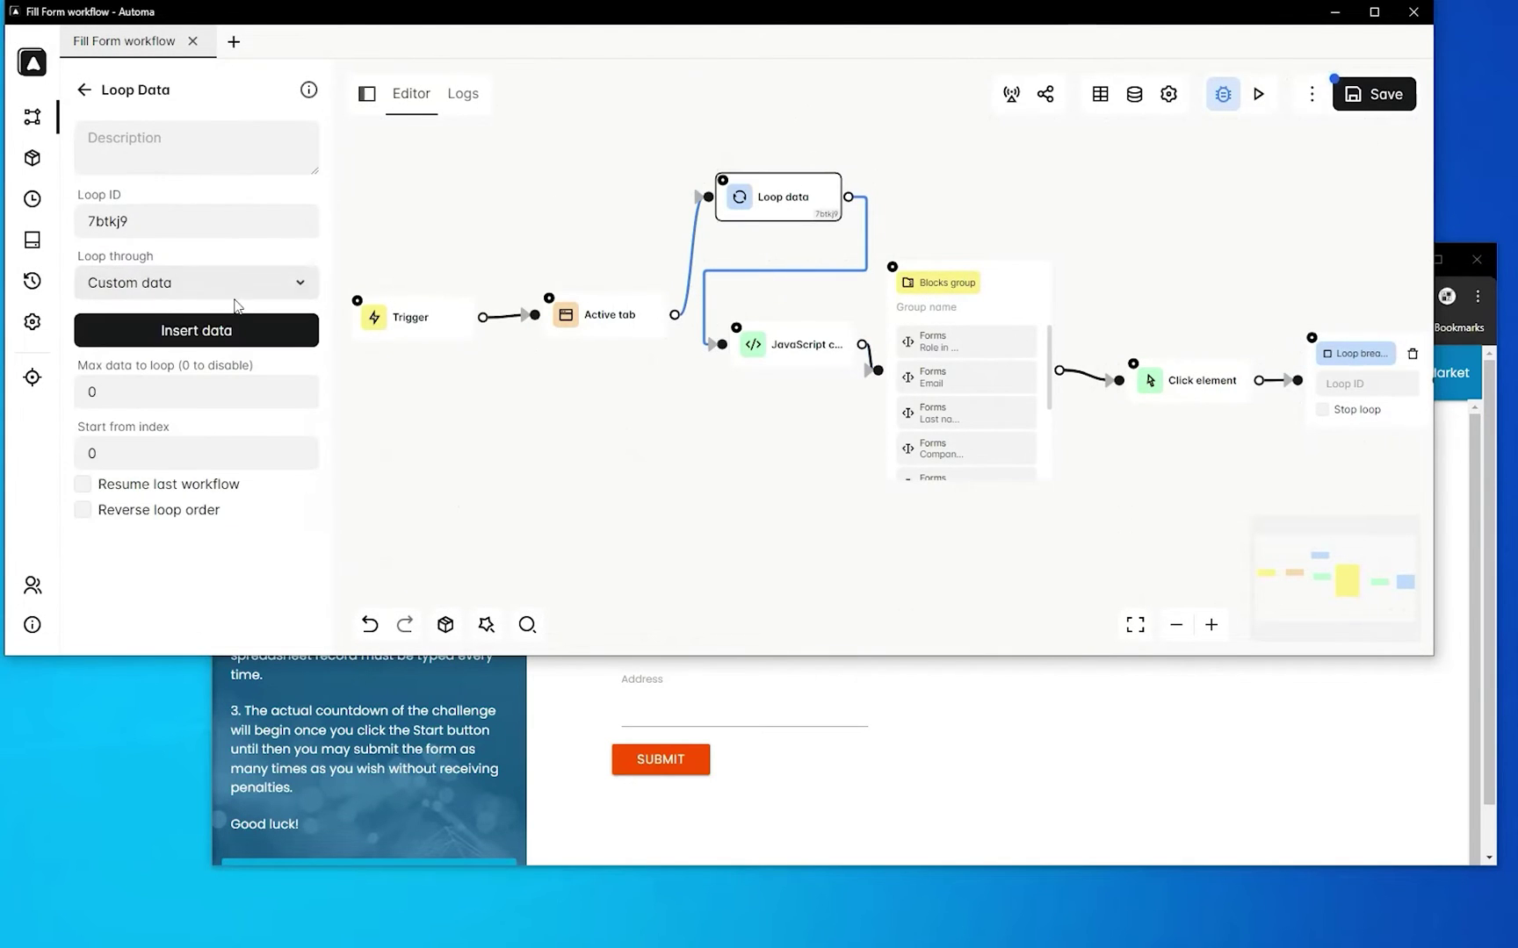
pyautogui.click(232, 329)
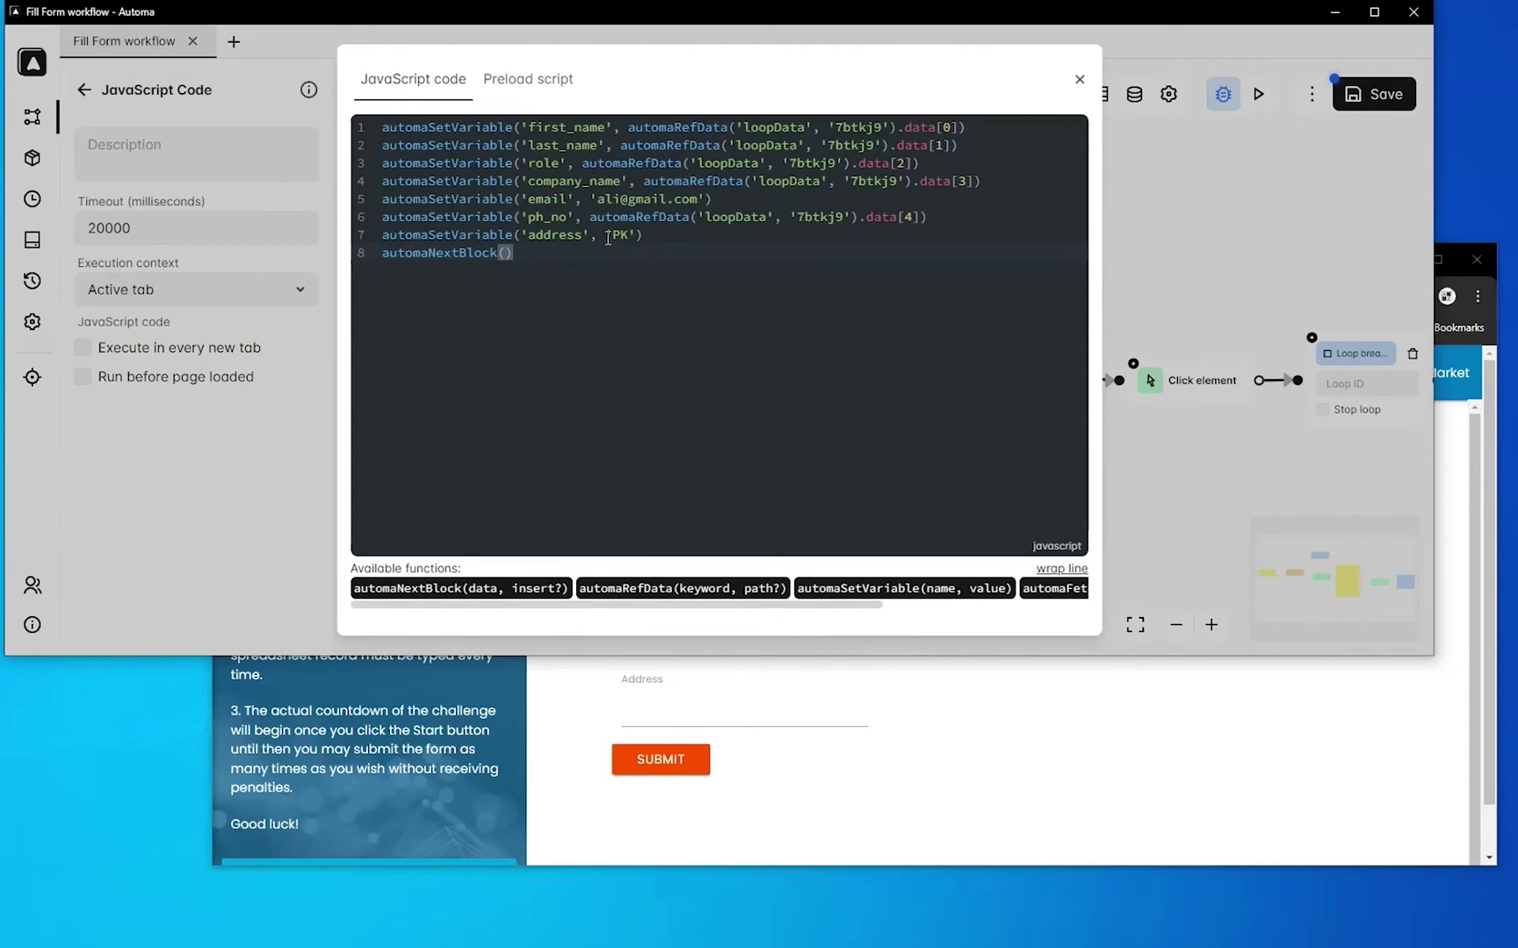
pyautogui.moveTo(605, 235); pyautogui.dragTo(626, 237)
pyautogui.hotkey('ctrl', 'v')
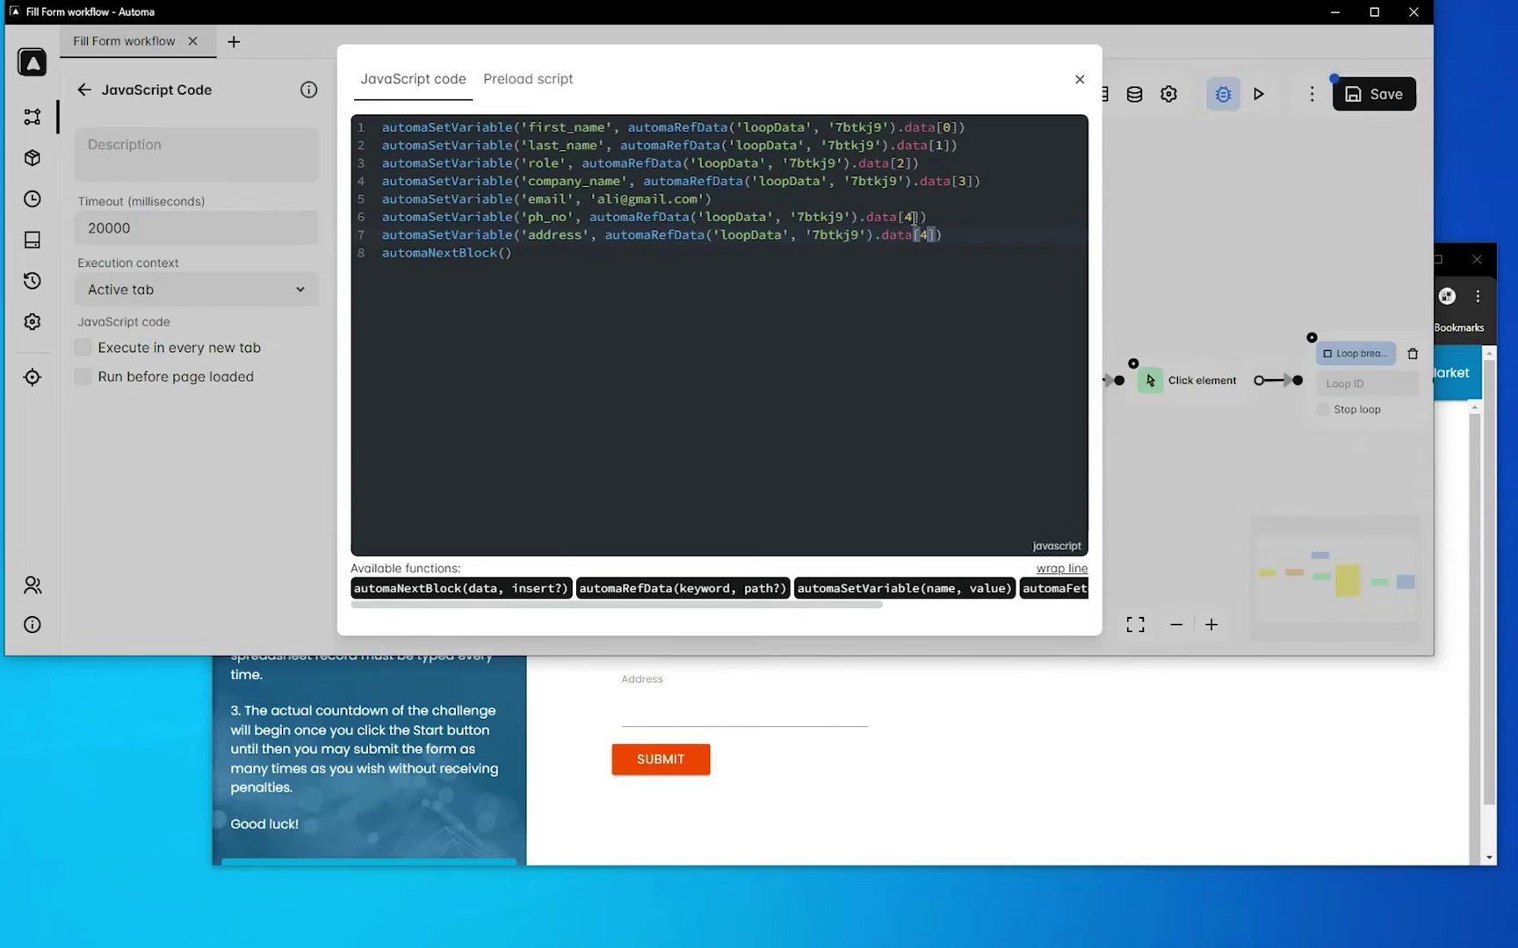
# Step: Set the ph_no reference's data index to 5 and replace the email value with the loop reference
pyautogui.click(916, 217)
pyautogui.press('BackSpace')
pyautogui.write('5')
pyautogui.moveTo(589, 199); pyautogui.dragTo(700, 199)
pyautogui.hotkey('ctrl', 'v')
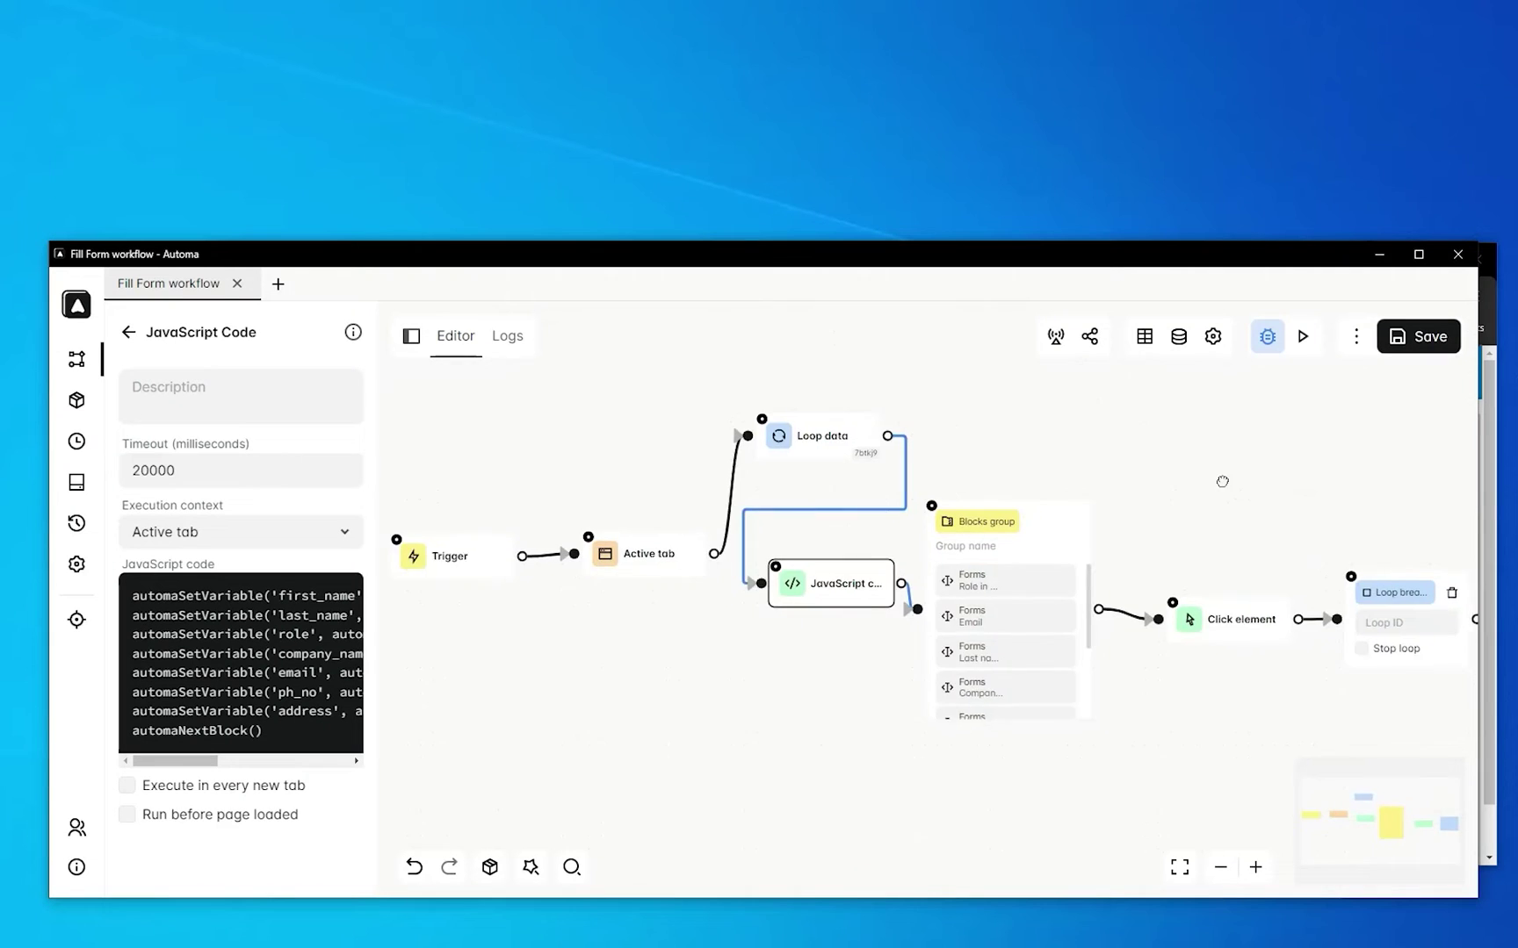
# Step: Set the Loop Breakpoint block's Loop ID to 7btkj9
pyautogui.moveTo(1222, 481); pyautogui.dragTo(1087, 435)
pyautogui.click(1291, 567)
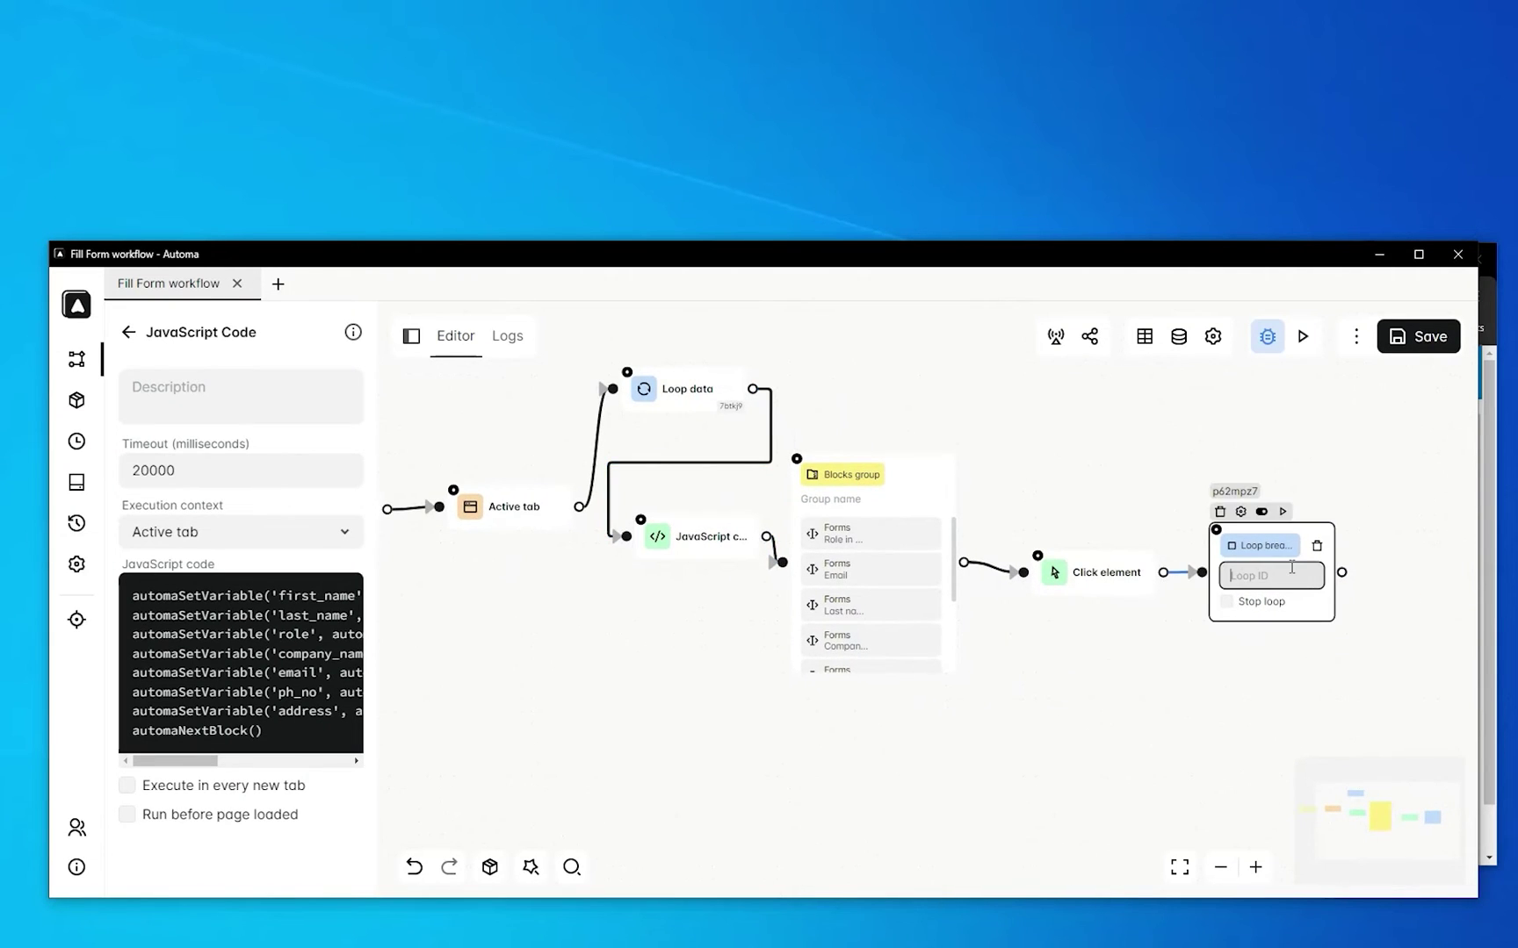
pyautogui.hotkey('ctrl', 'v')
pyautogui.hotkey('ctrl', 'a')
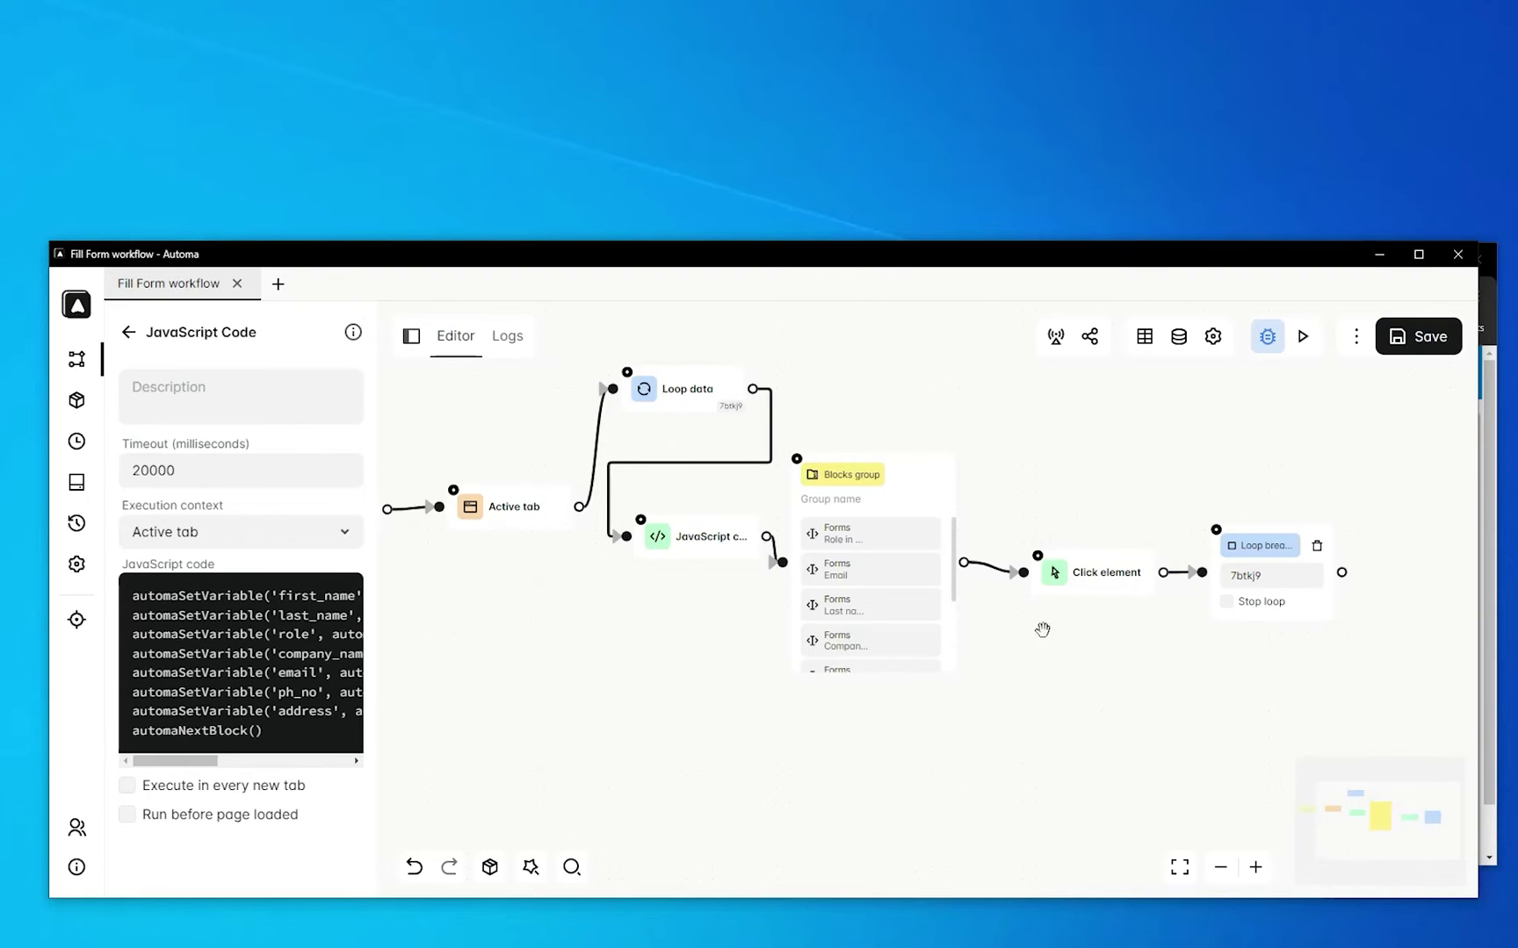
# Step: Set a debugging breakpoint on the Click element block and move the workflow window to uncover more of the form page
pyautogui.moveTo(1041, 565)
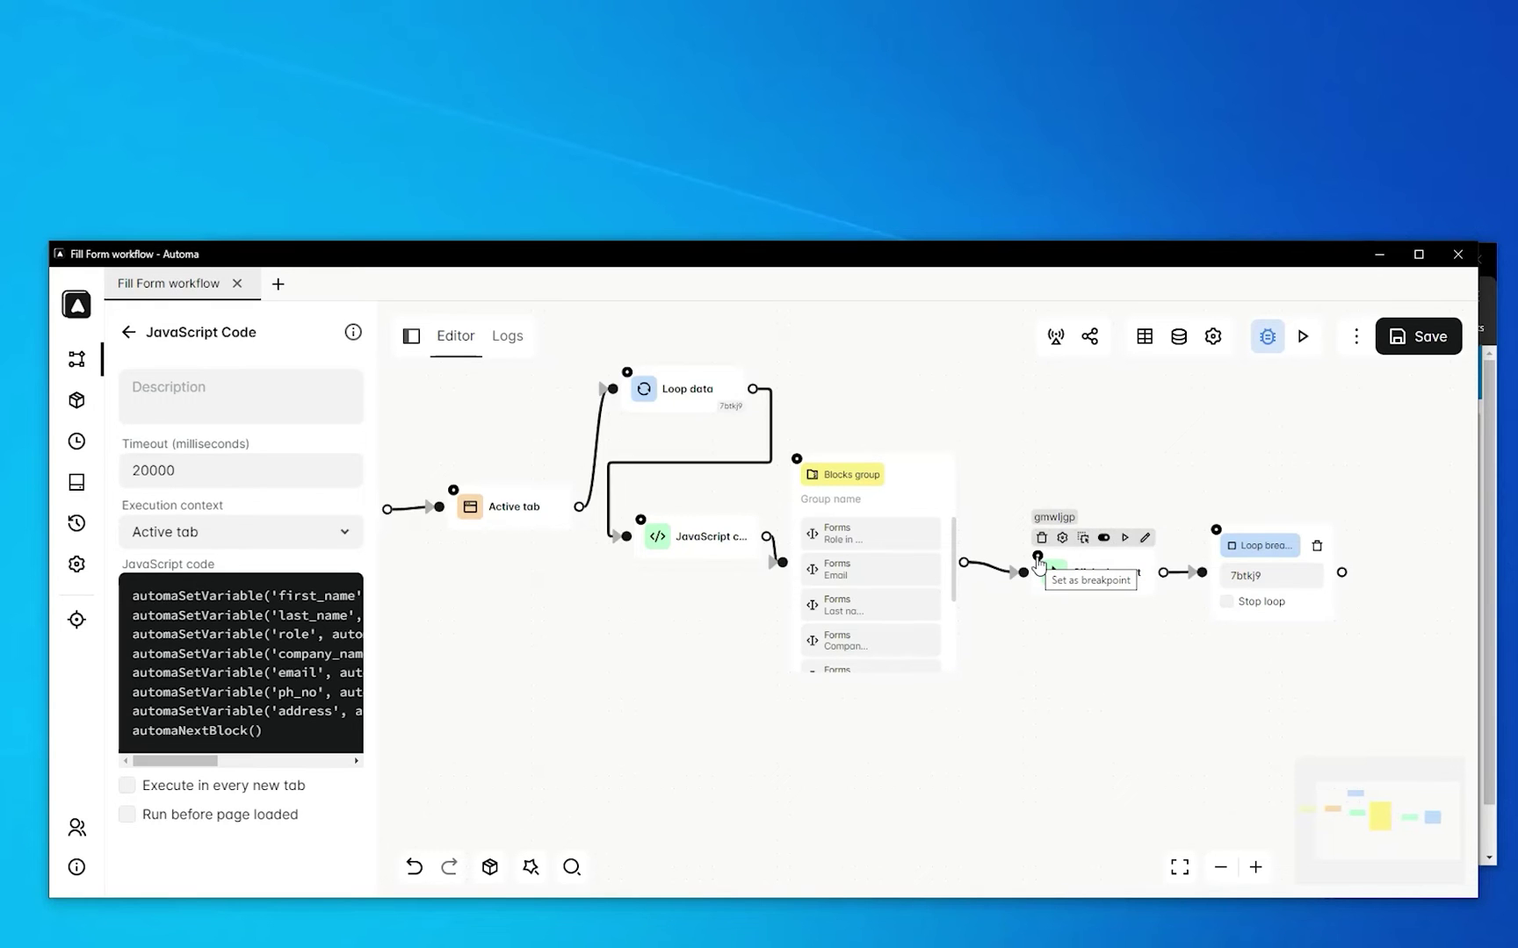
pyautogui.click(1038, 559)
pyautogui.moveTo(1043, 258); pyautogui.dragTo(1122, 135)
# Step: Run the Fill Form workflow on the RPA Challenge page and open the run's entry in the logs
pyautogui.click(1094, 837)
pyautogui.click(1186, 209)
pyautogui.click(1381, 210)
pyautogui.click(585, 210)
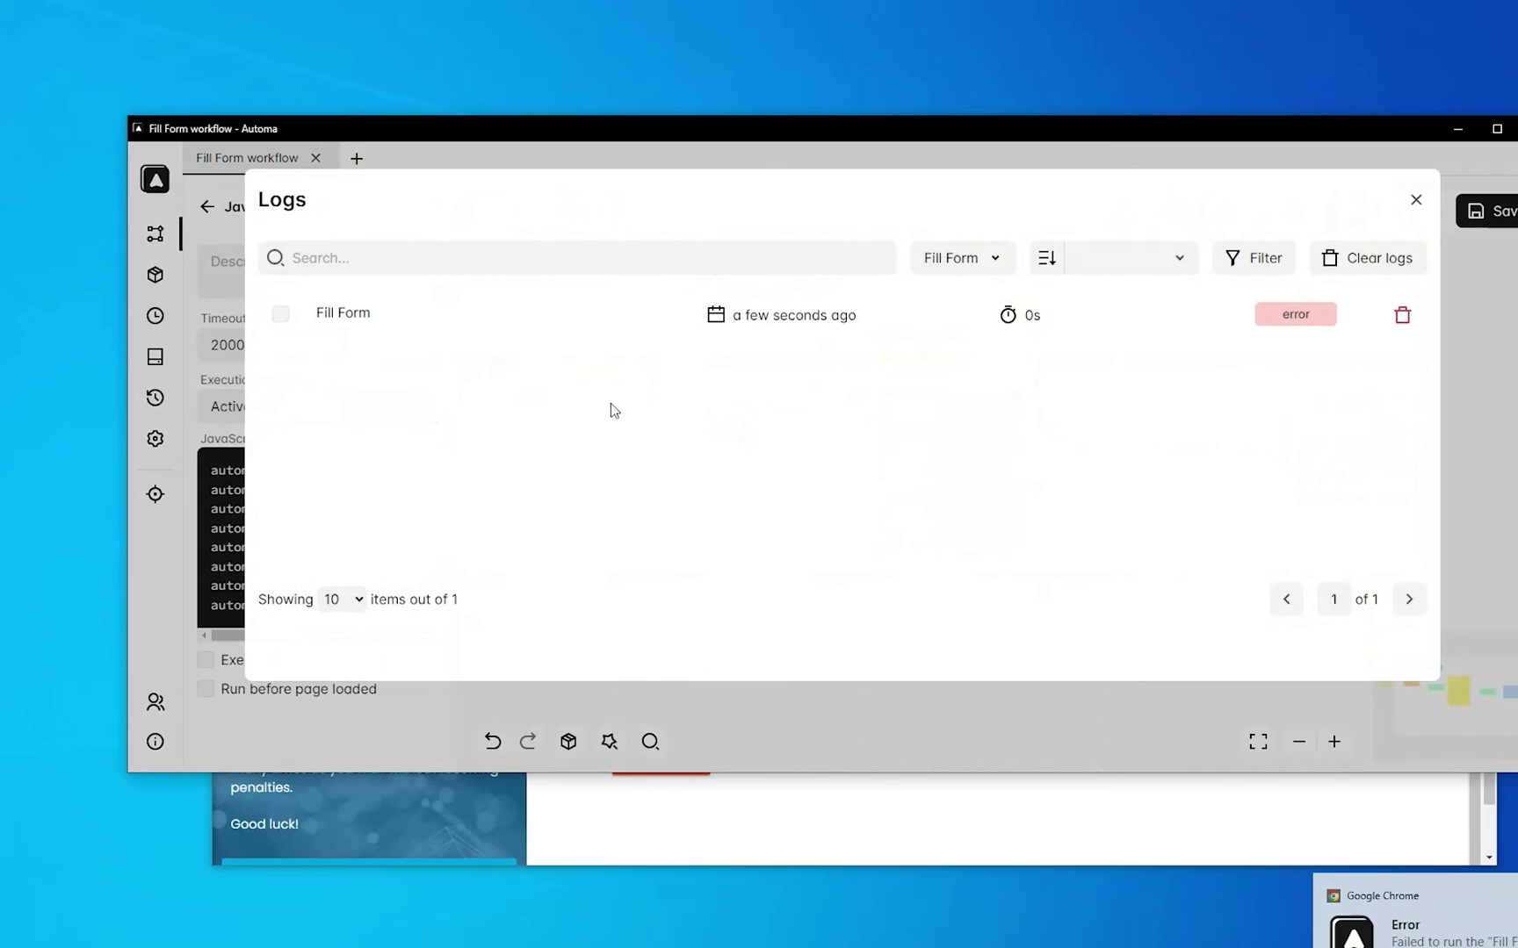
pyautogui.click(374, 337)
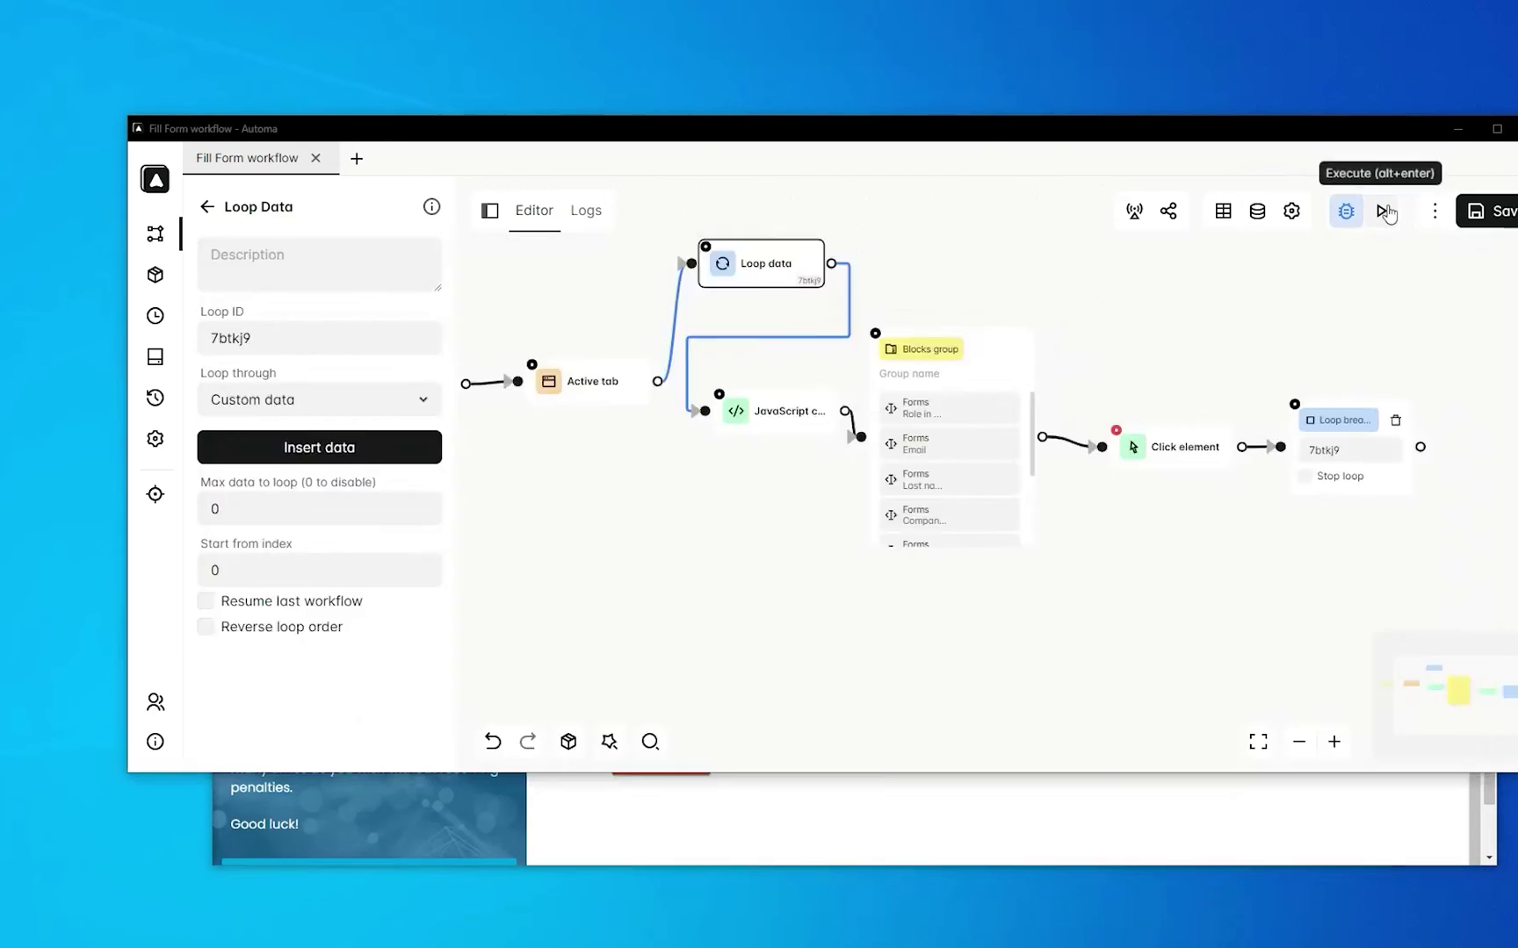
# Step: Run the workflow again up to the Click element breakpoint and advance it to the next block
pyautogui.click(1345, 211)
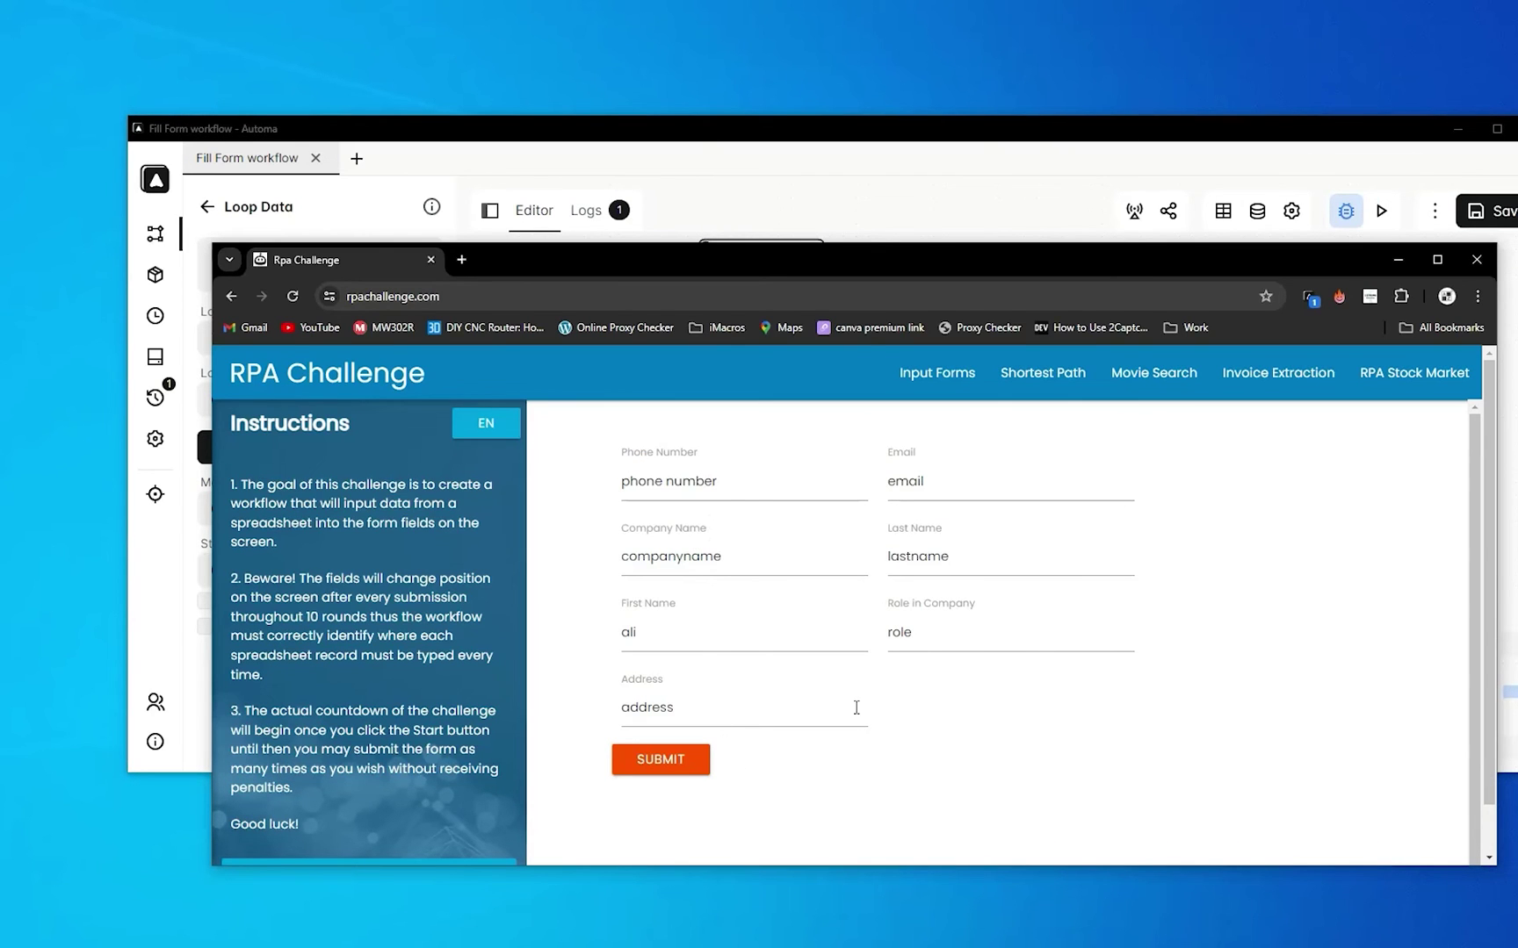
pyautogui.click(939, 129)
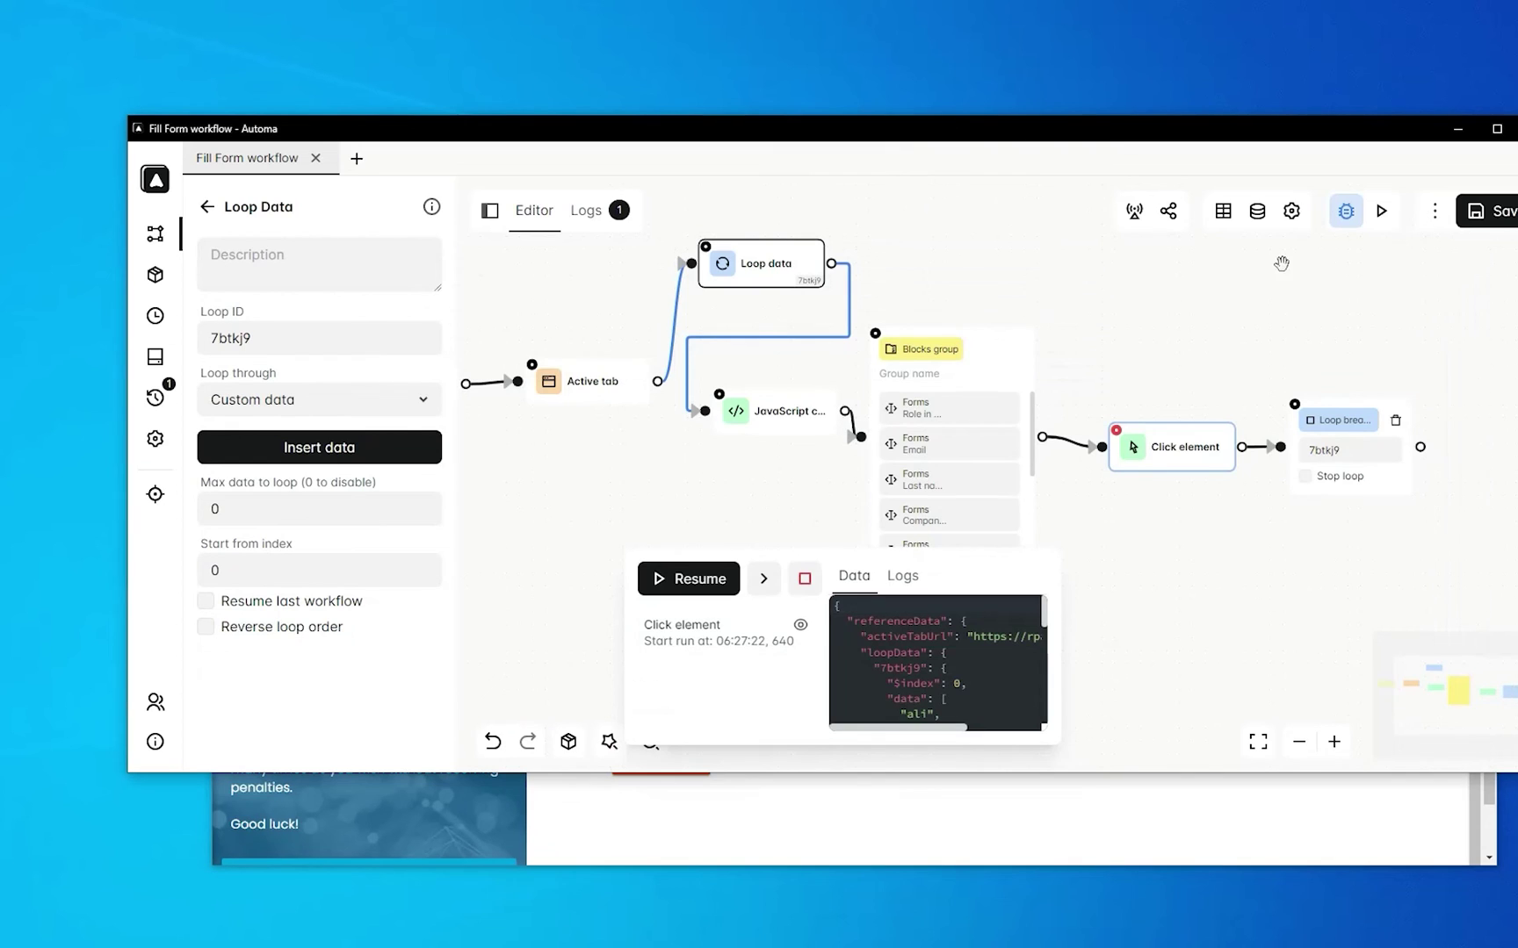
pyautogui.click(764, 578)
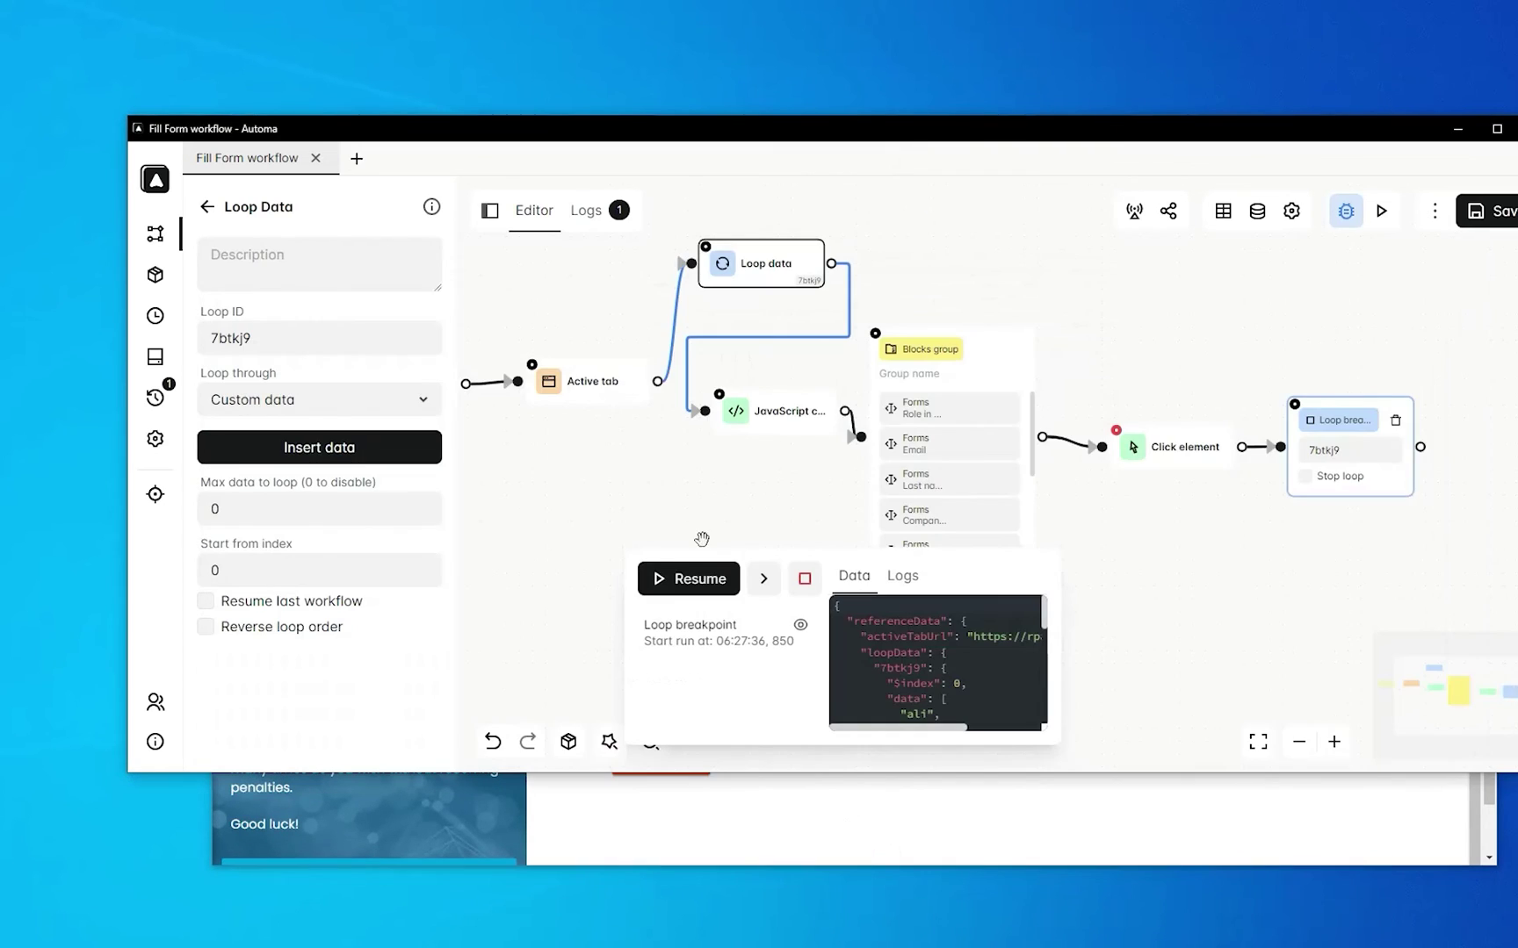
# Step: Resume the paused workflow and check the next record's values in the RPA Challenge form
pyautogui.click(688, 590)
pyautogui.click(1091, 834)
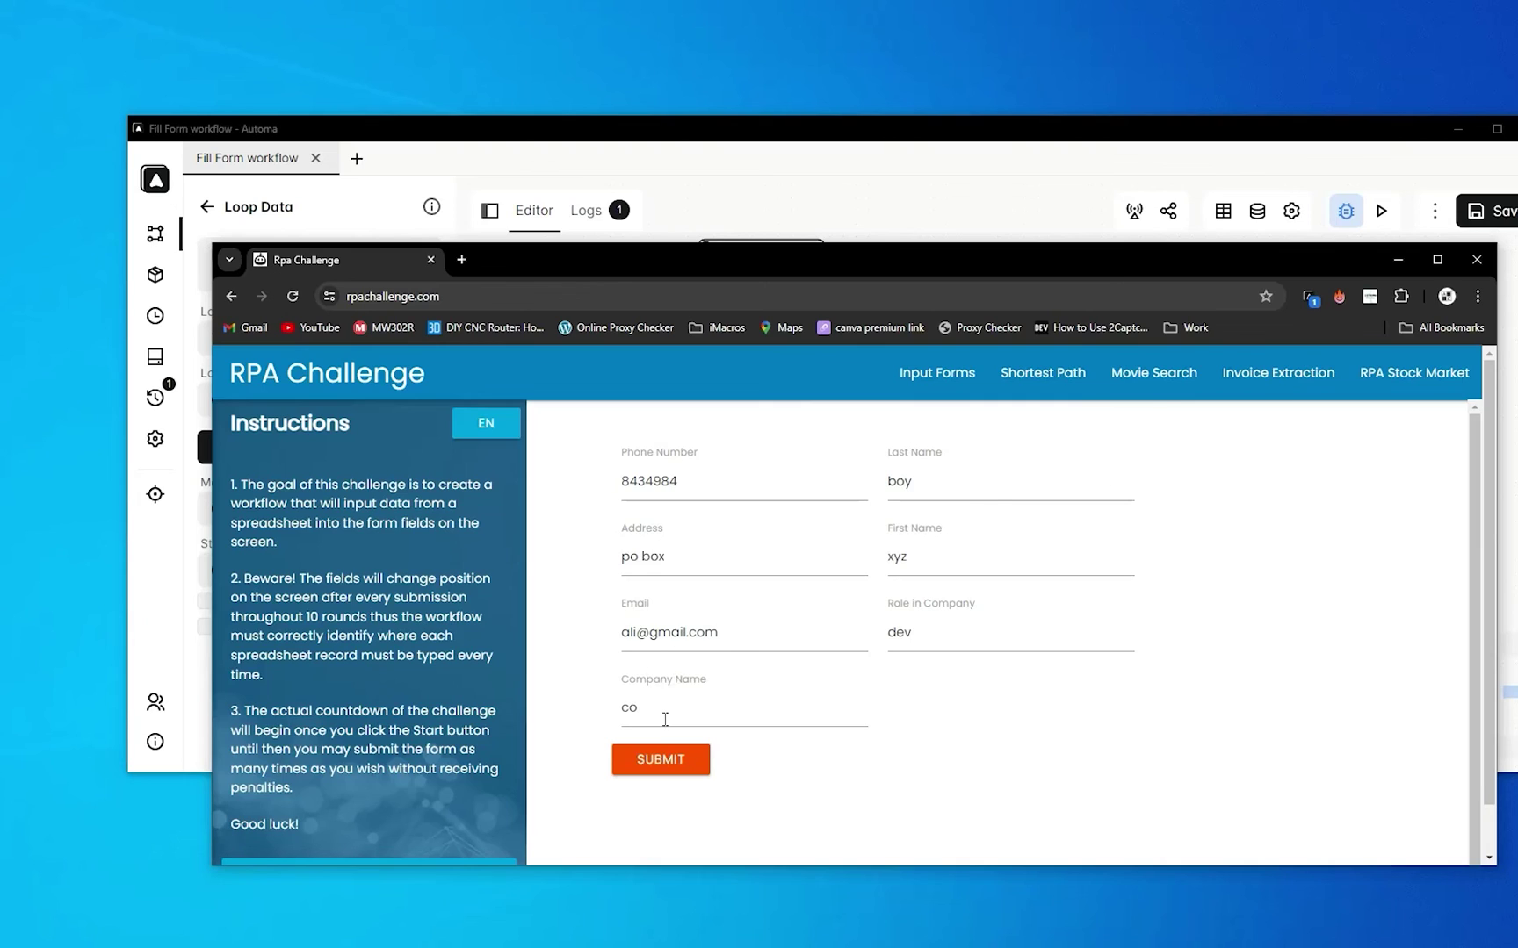
pyautogui.click(858, 182)
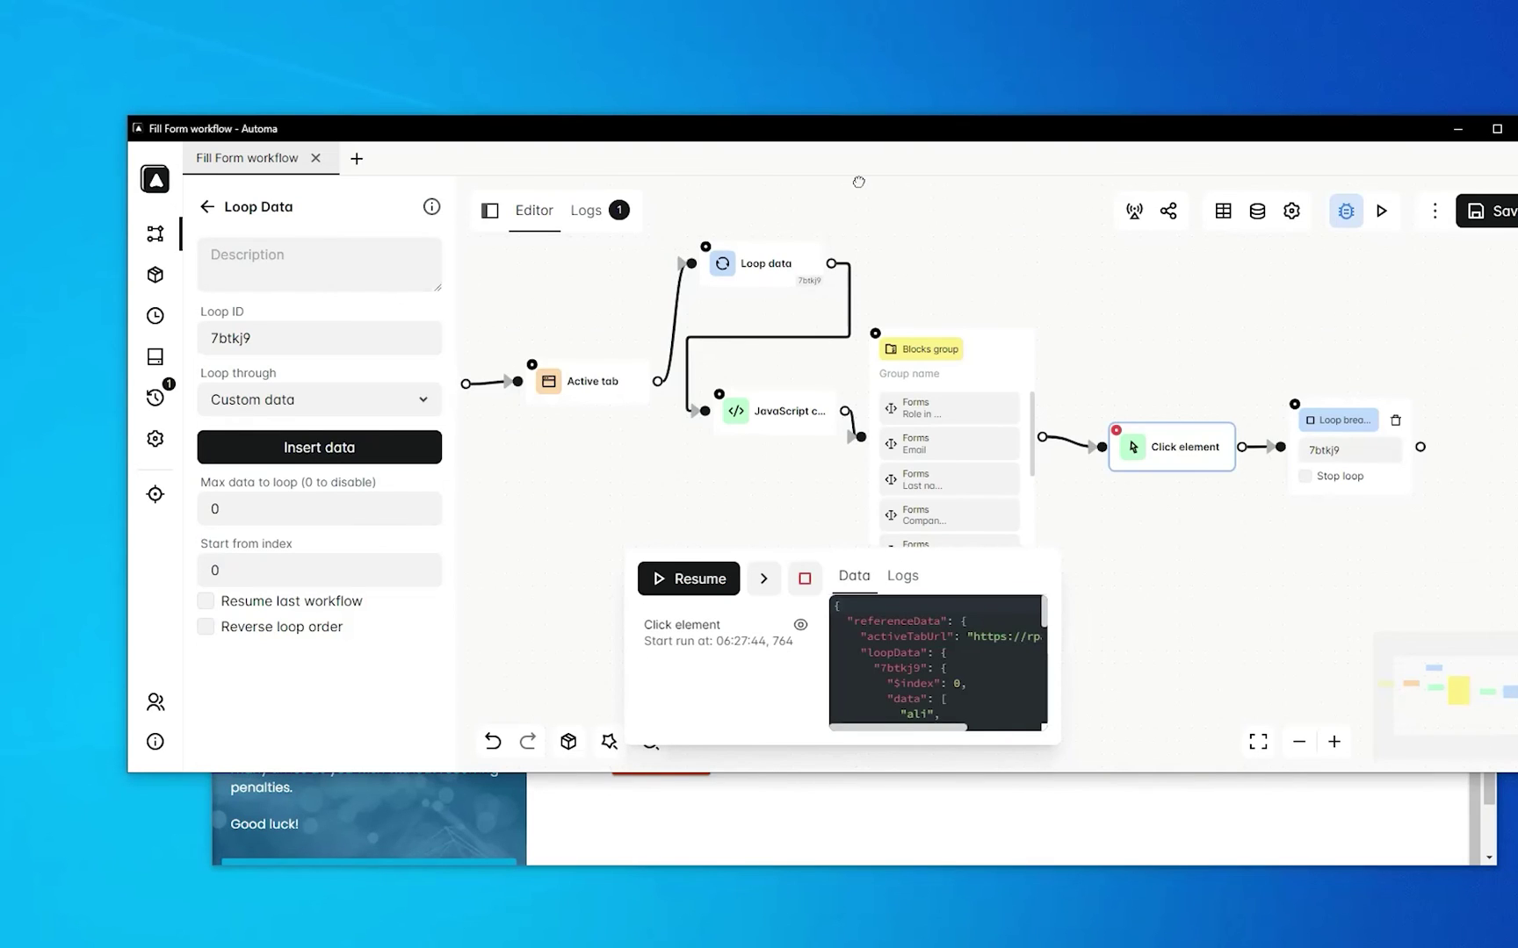